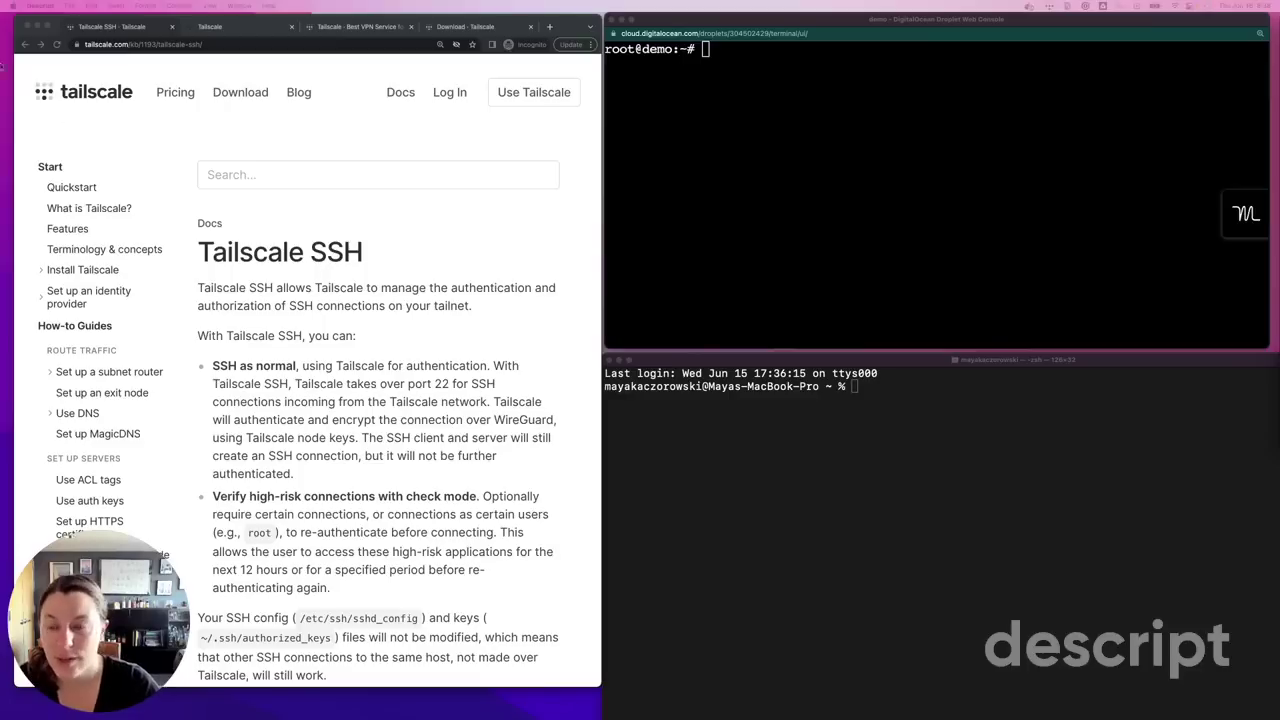
# Open the tailnet's Access Controls JSON policy, with group:sre, tag owners and ACL rules.
pyautogui.click(210, 26)
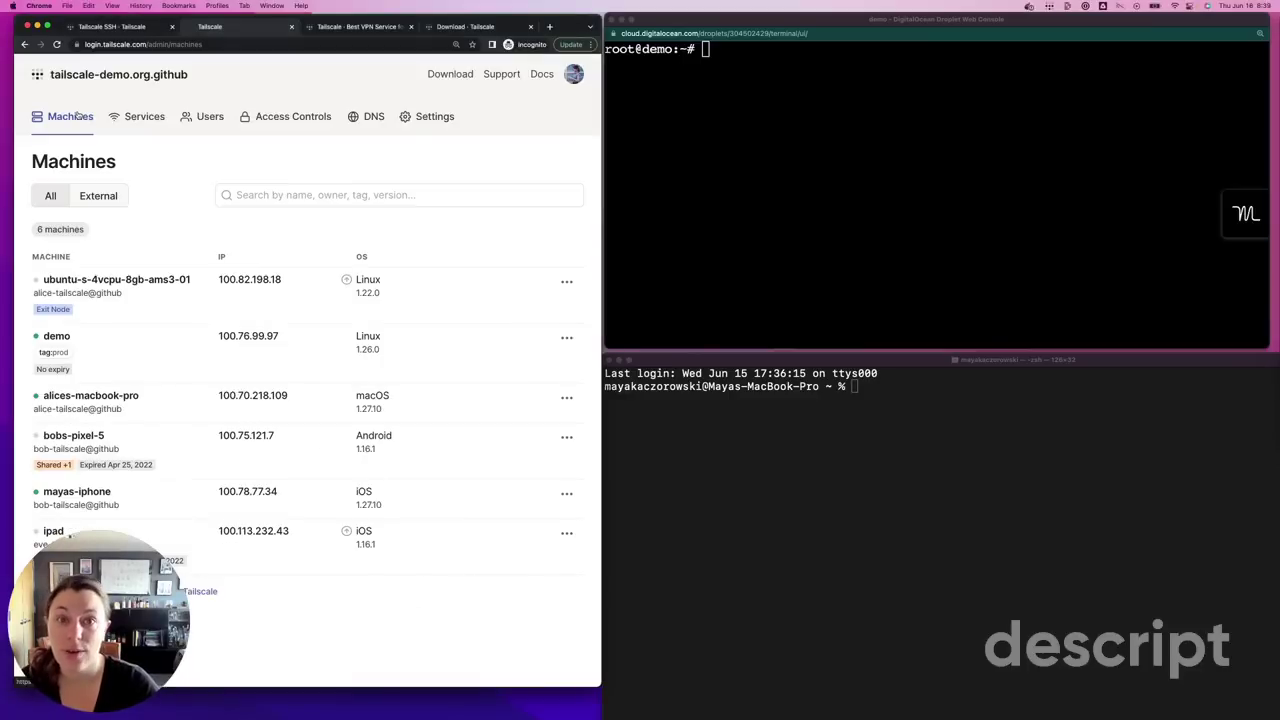
pyautogui.click(290, 117)
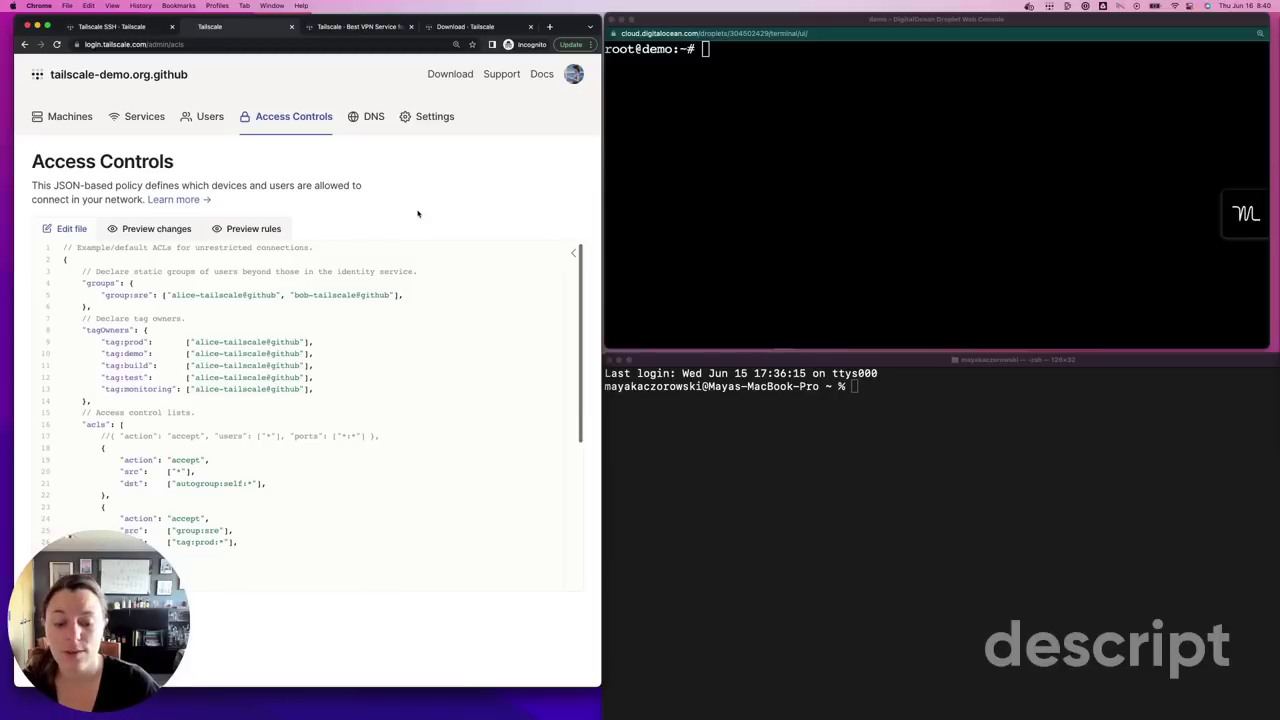
pyautogui.scroll(-5, 239, 430)
pyautogui.scroll(1, 239, 430)
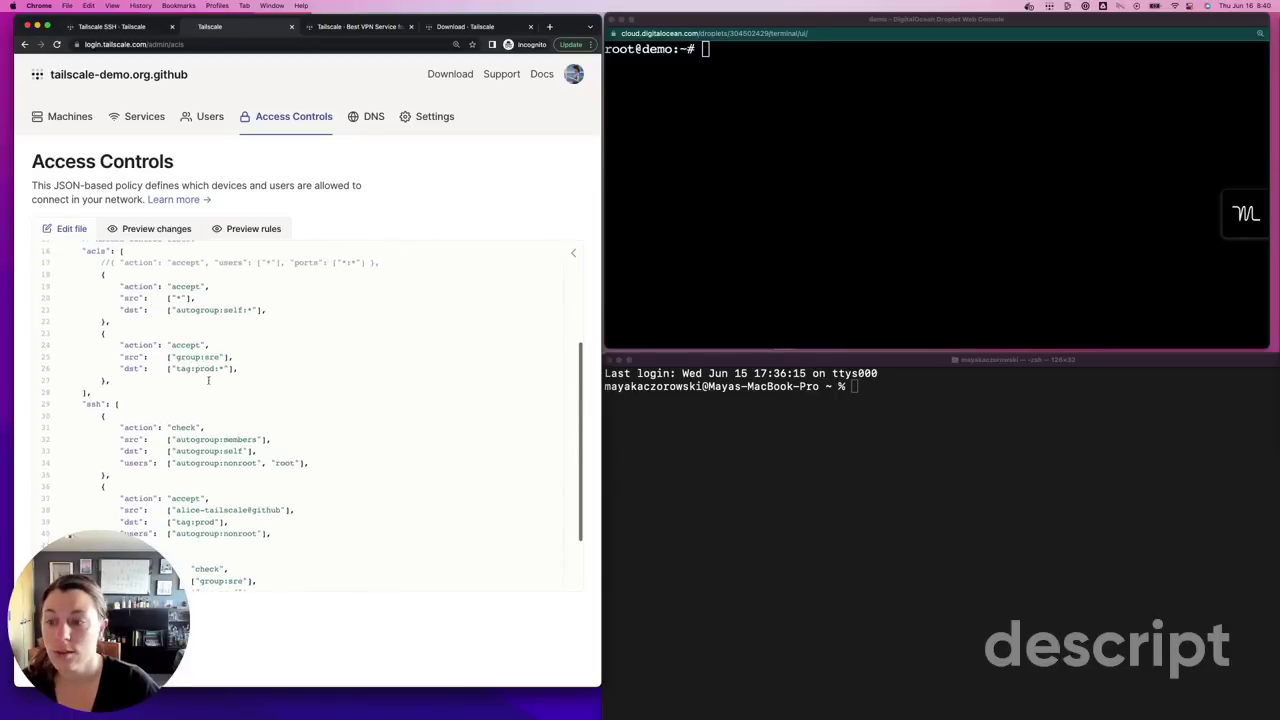
pyautogui.moveTo(86, 251); pyautogui.dragTo(112, 251)
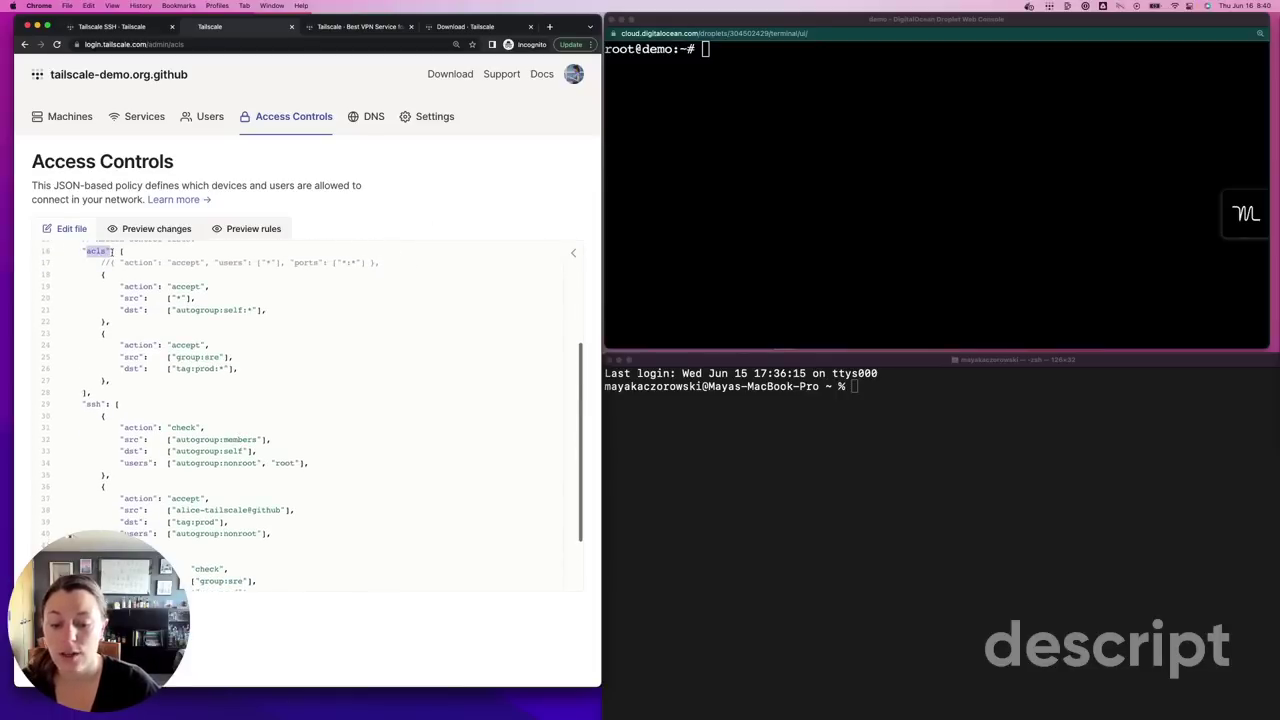
pyautogui.scroll(-3, 112, 251)
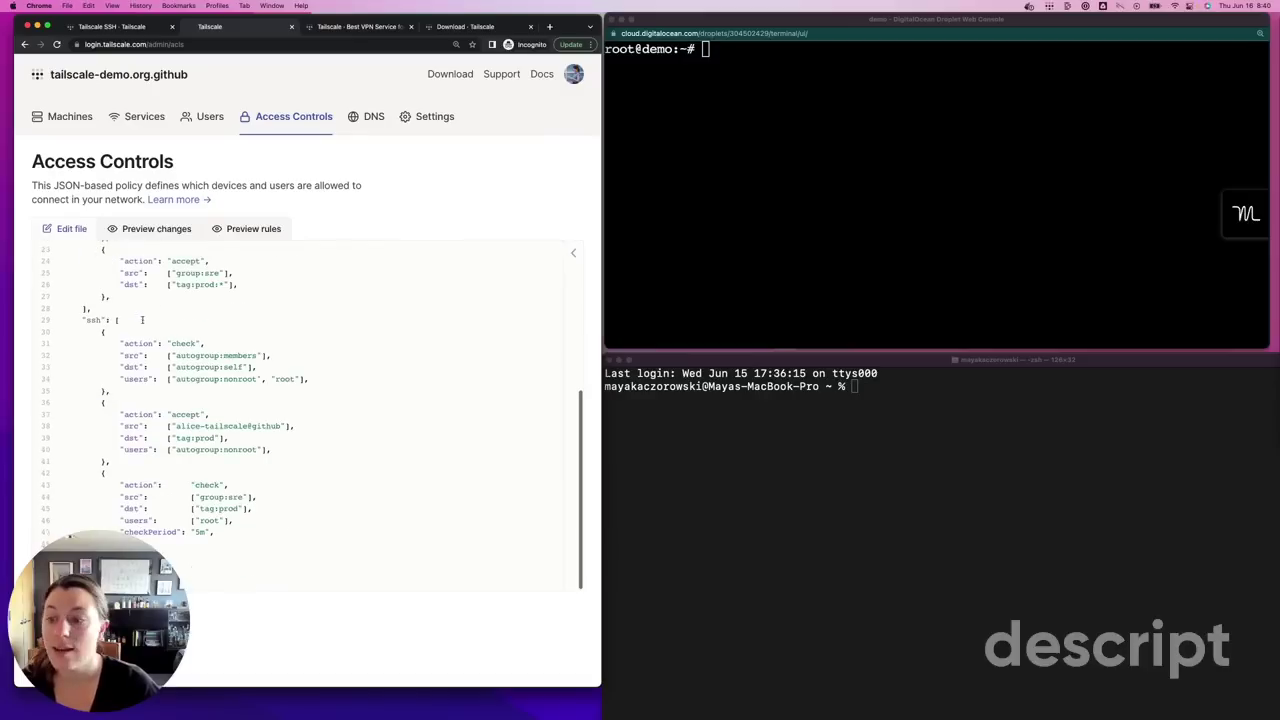
pyautogui.moveTo(83, 320); pyautogui.dragTo(115, 321)
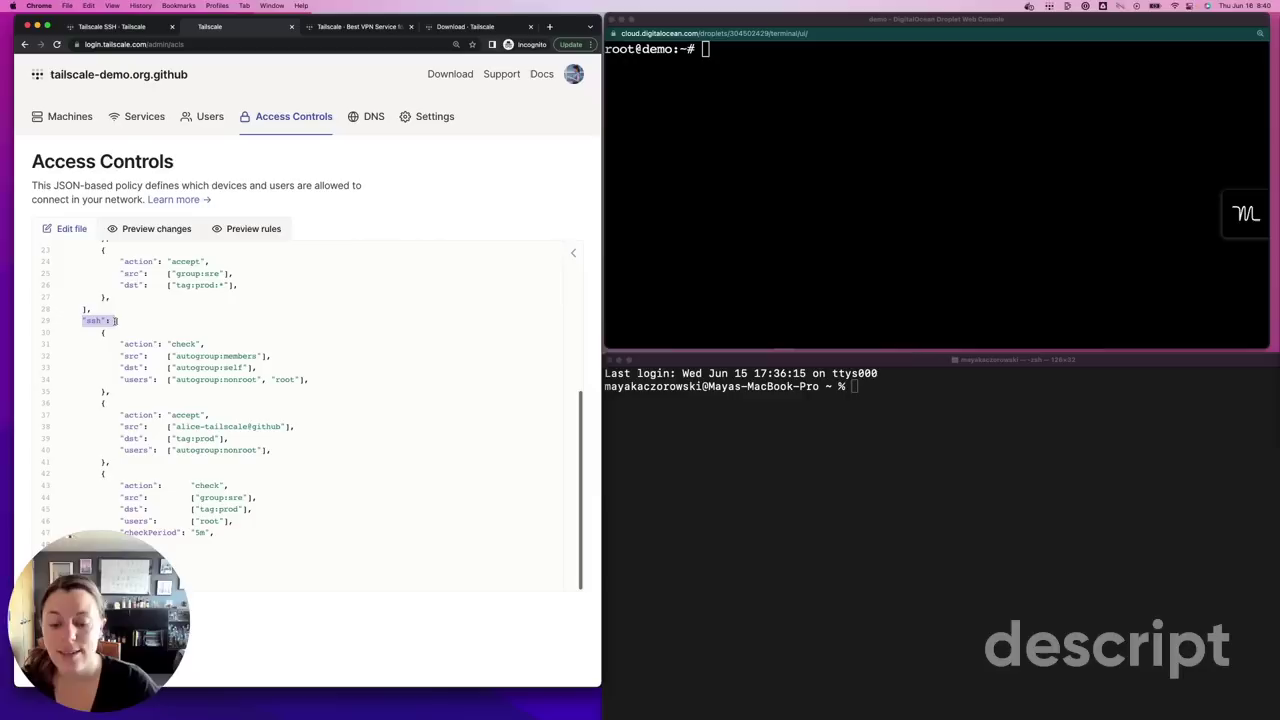
pyautogui.doubleClick(136, 356)
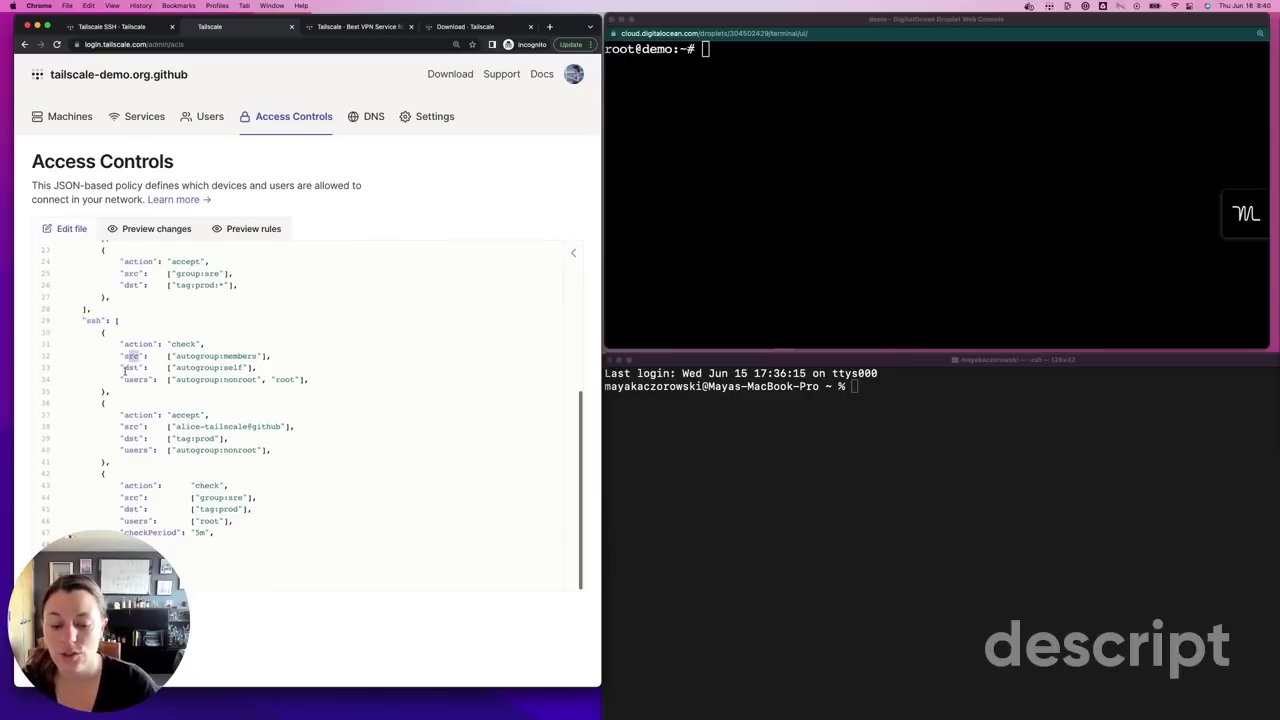
pyautogui.doubleClick(134, 368)
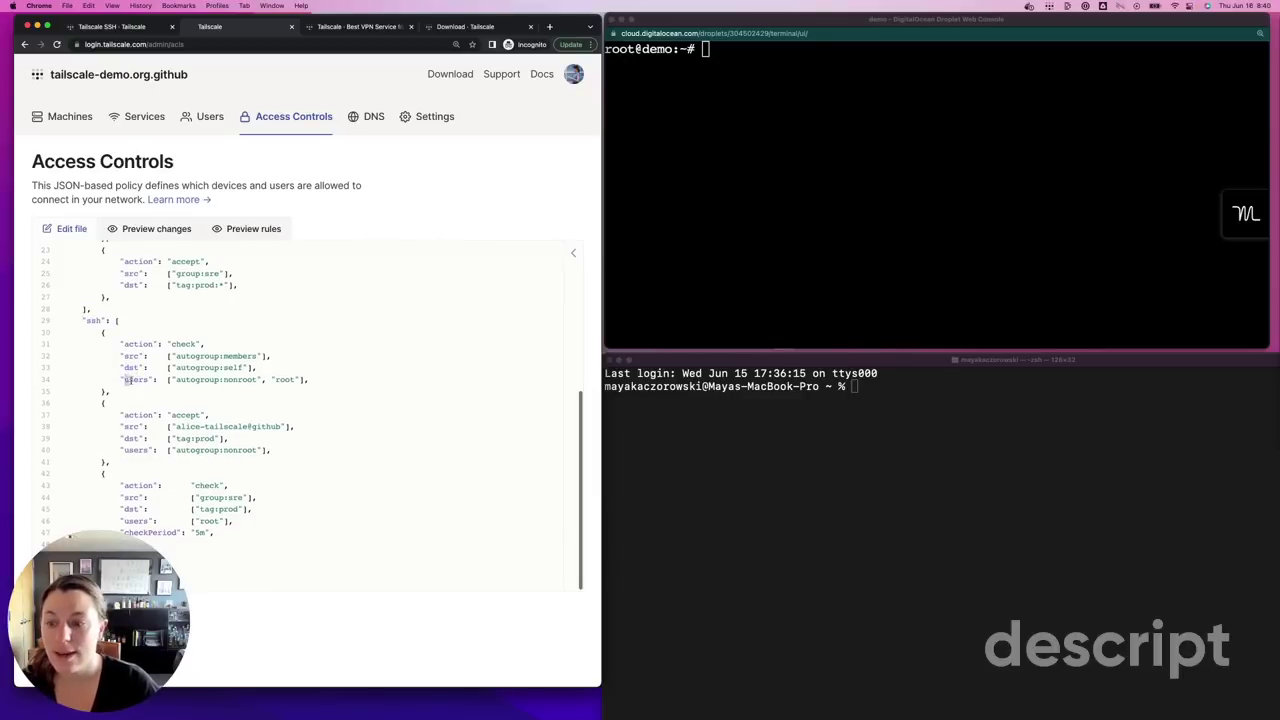
pyautogui.doubleClick(144, 380)
pyautogui.click(166, 379)
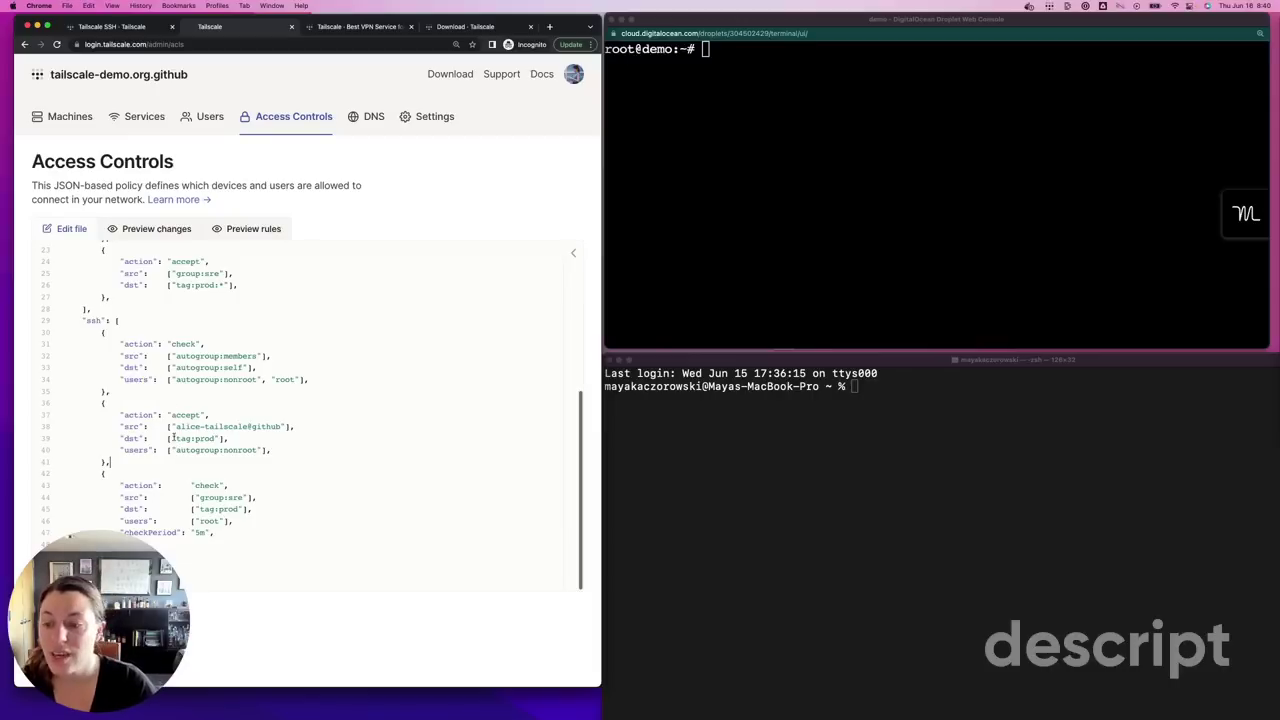
pyautogui.doubleClick(208, 485)
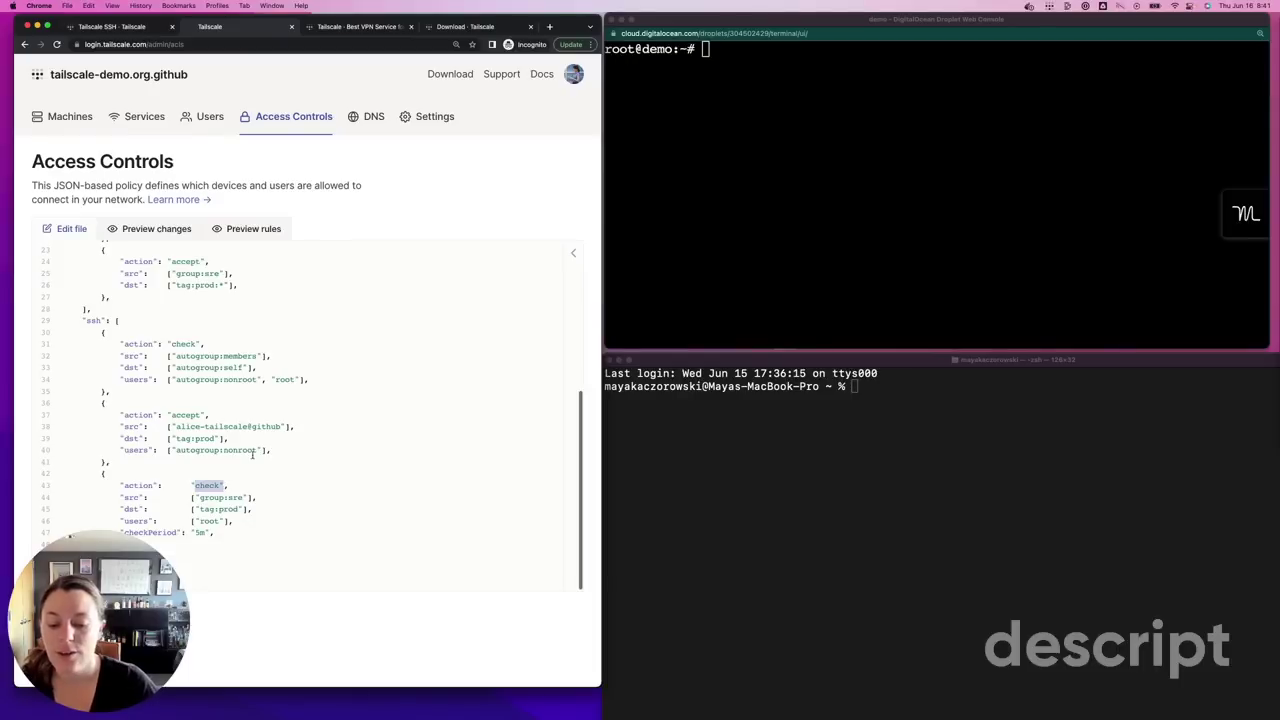
pyautogui.scroll(10, 240, 465)
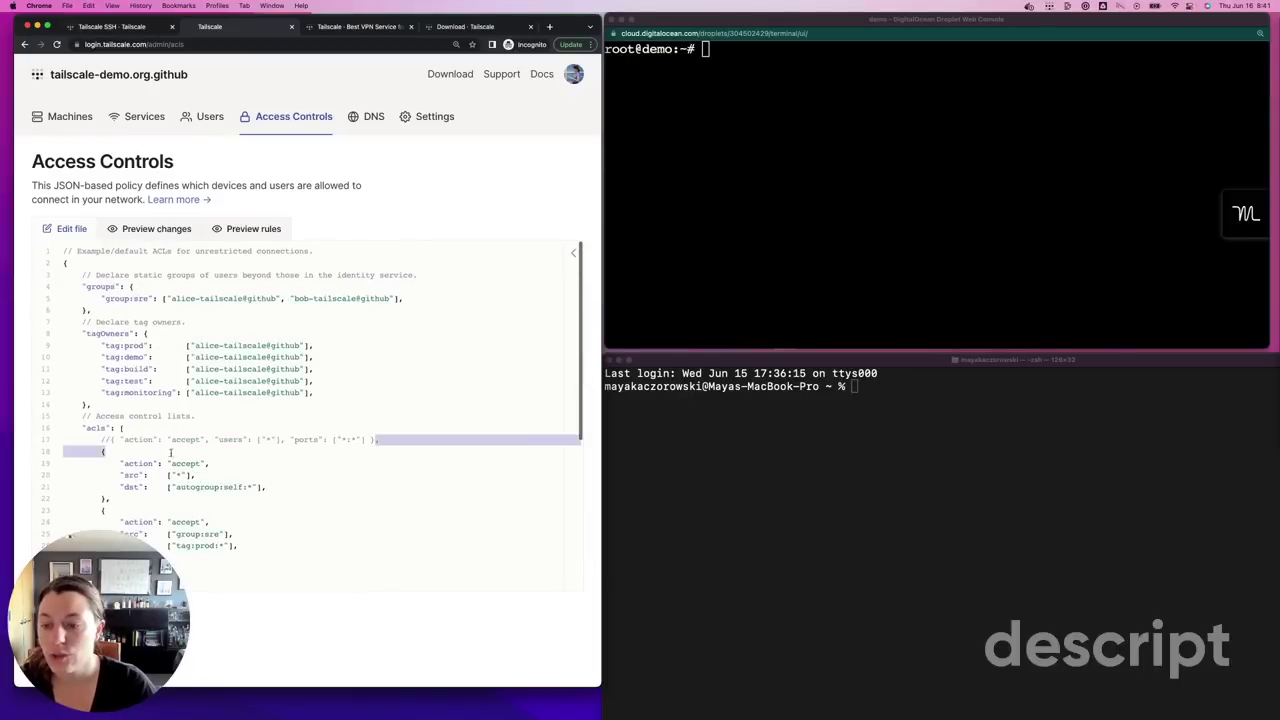
pyautogui.moveTo(378, 439); pyautogui.dragTo(114, 440)
pyautogui.click(247, 439)
pyautogui.scroll(-9, 247, 439)
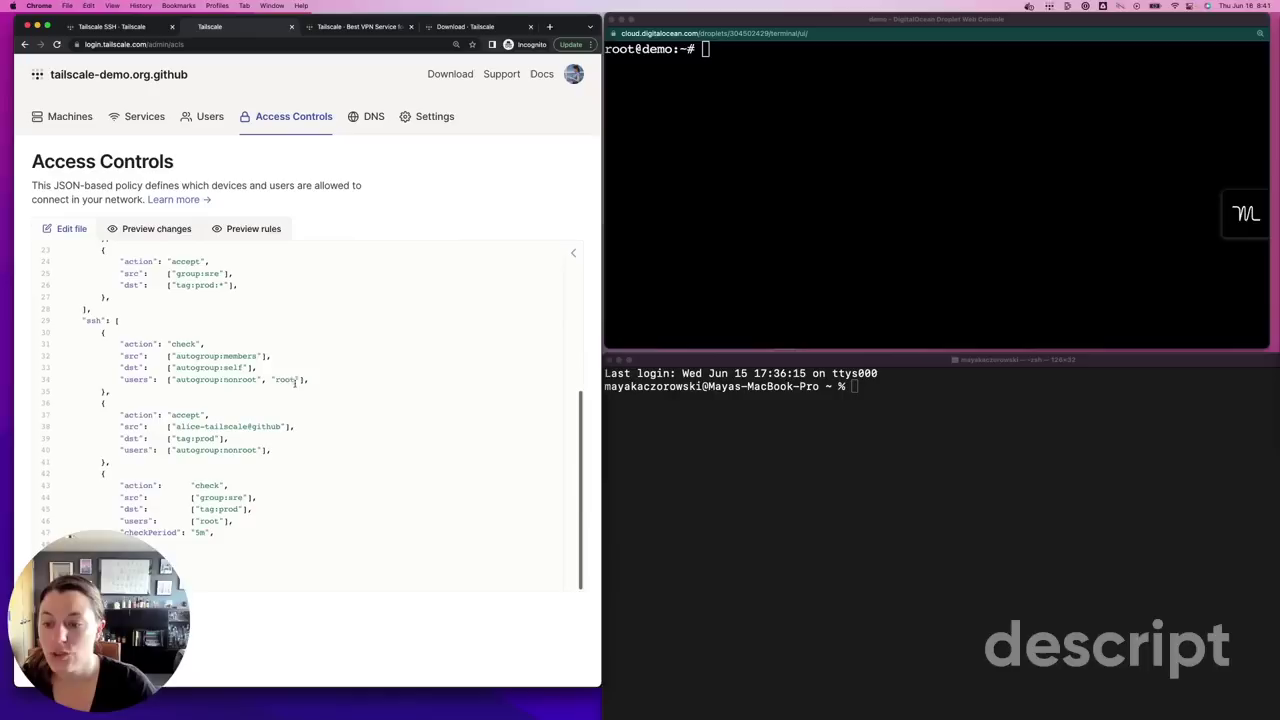
pyautogui.moveTo(295, 381); pyautogui.dragTo(172, 340)
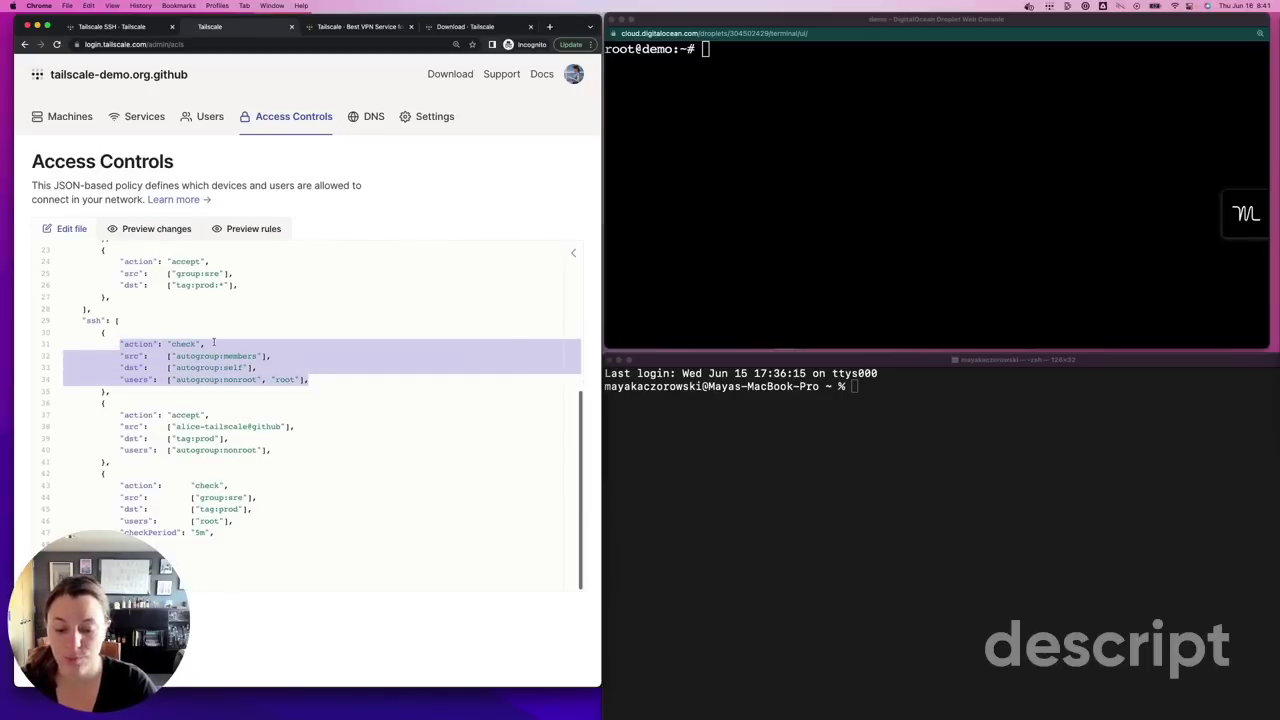
pyautogui.click(210, 427)
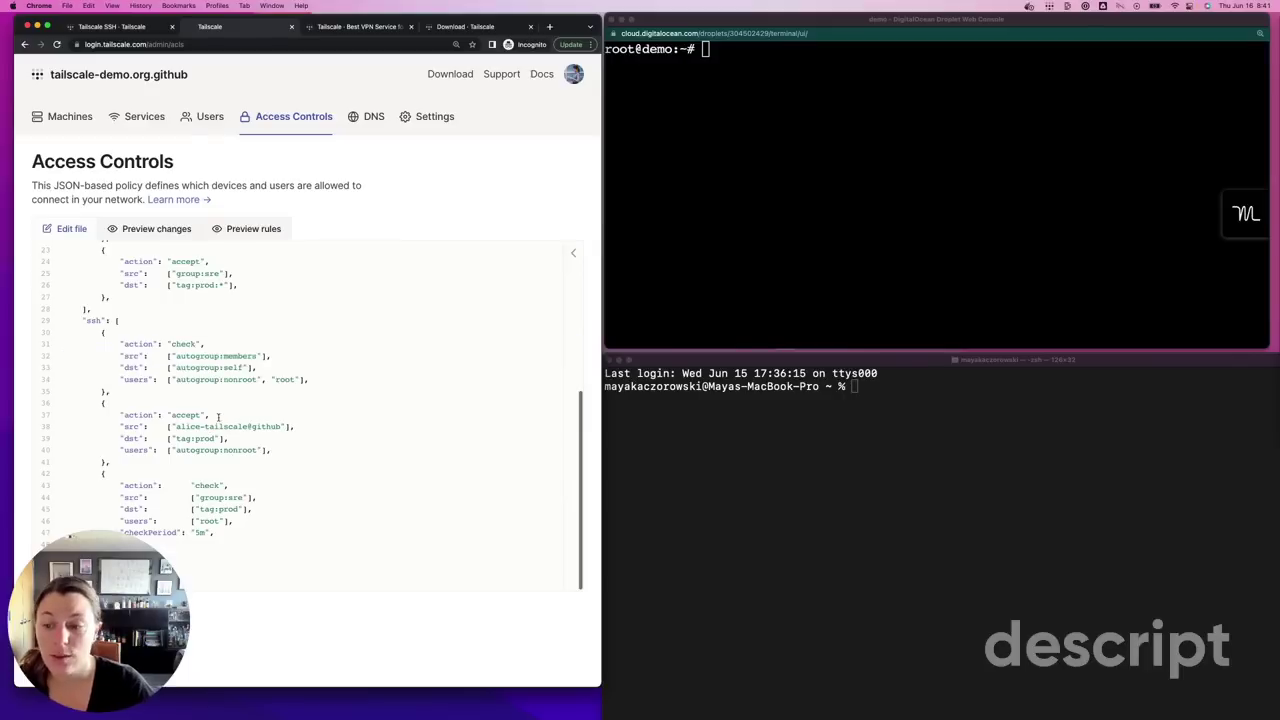
pyautogui.moveTo(176, 427); pyautogui.dragTo(280, 428)
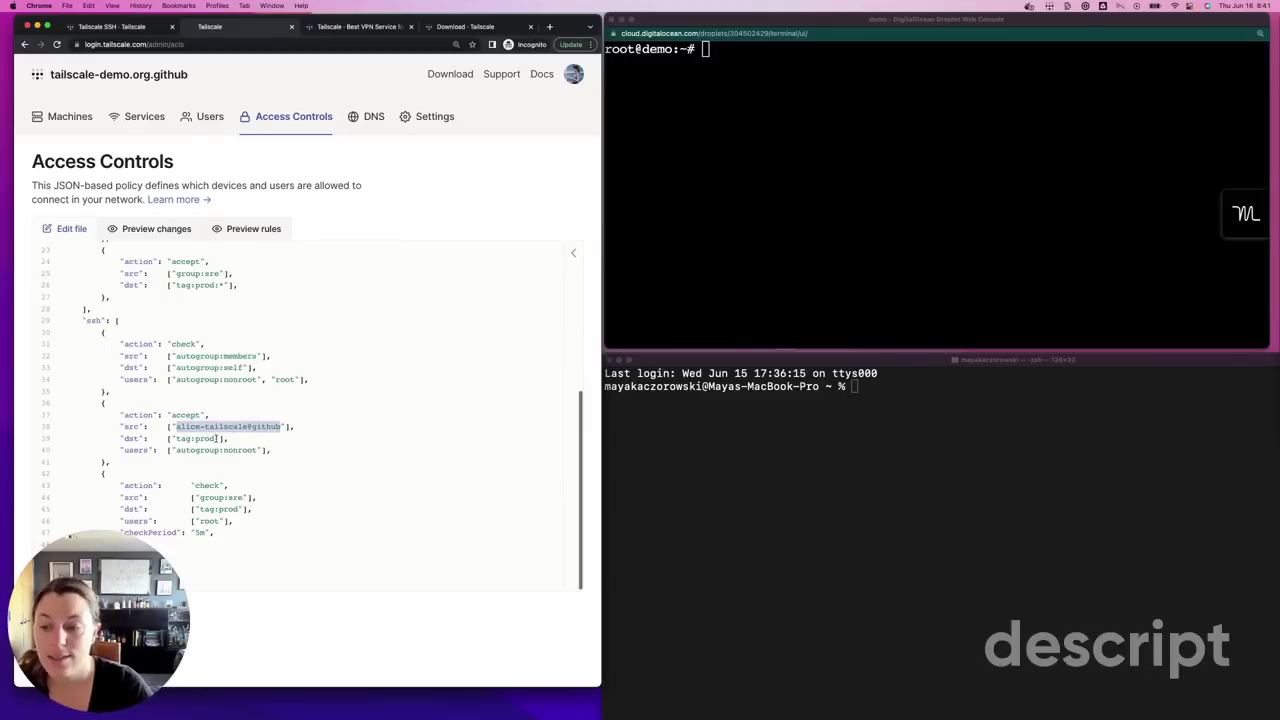
pyautogui.moveTo(176, 438); pyautogui.dragTo(258, 450)
pyautogui.doubleClick(188, 414)
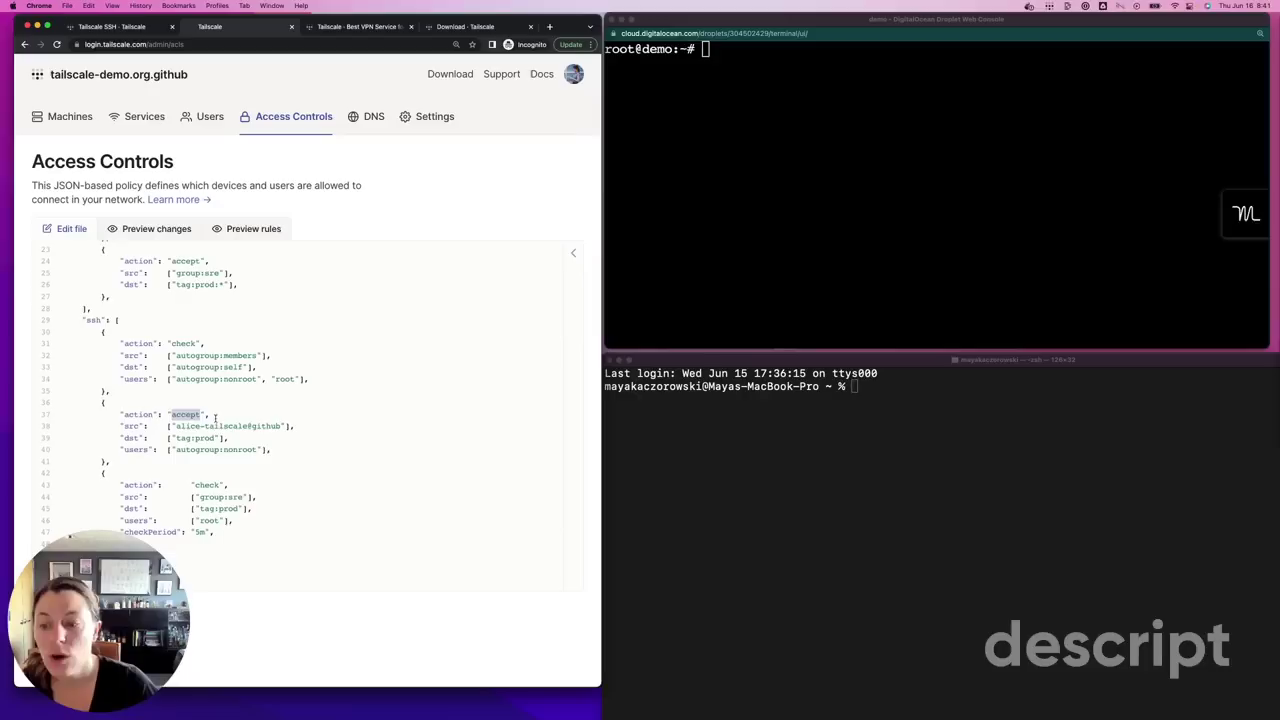
pyautogui.moveTo(200, 497); pyautogui.dragTo(193, 533)
pyautogui.tripleClick(219, 484)
pyautogui.click(224, 485)
pyautogui.click(242, 535)
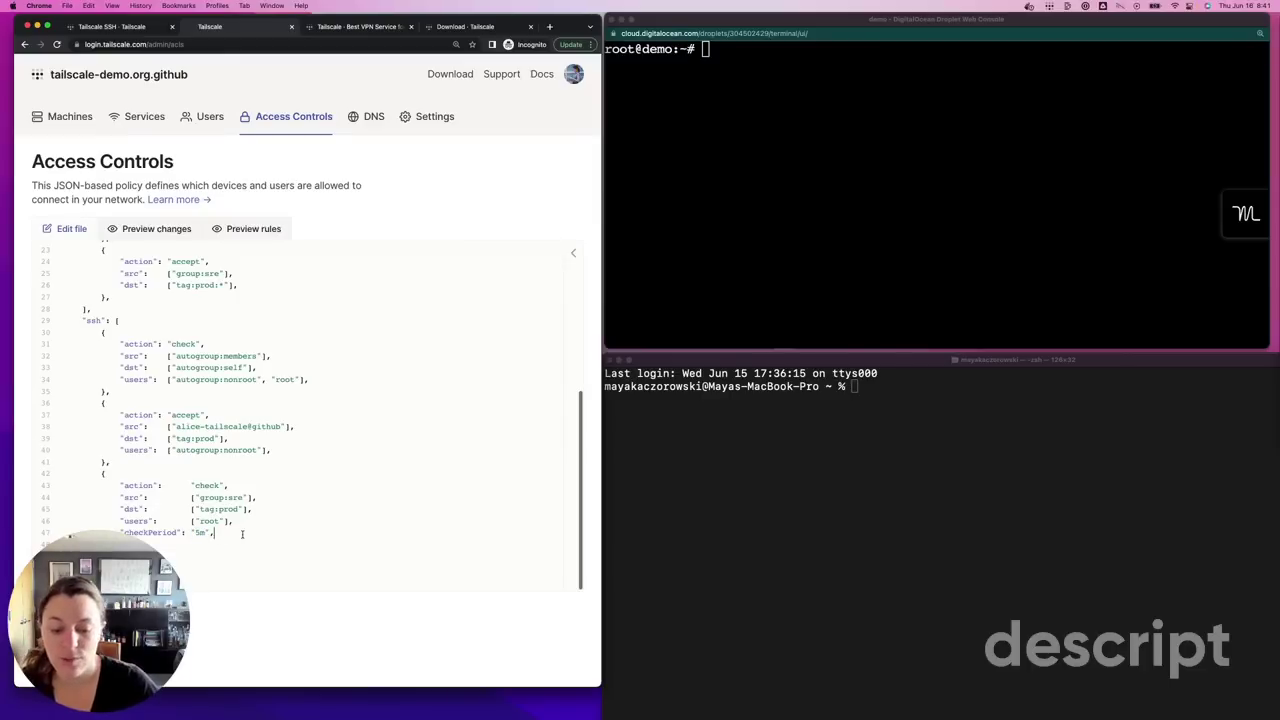
# Run tailscale status on the demo droplet, then show the Machines list with demo tagged tag:prod.
pyautogui.click(801, 232)
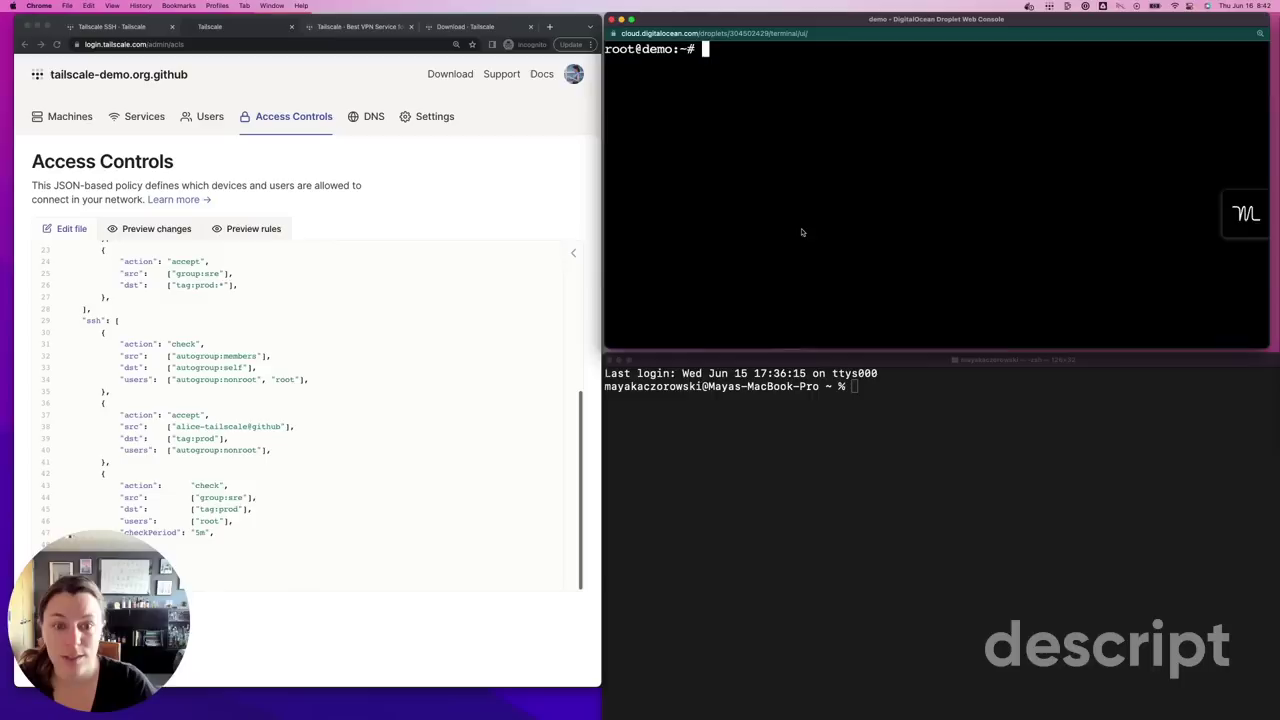
pyautogui.write('tailscale status')
pyautogui.press('Return')
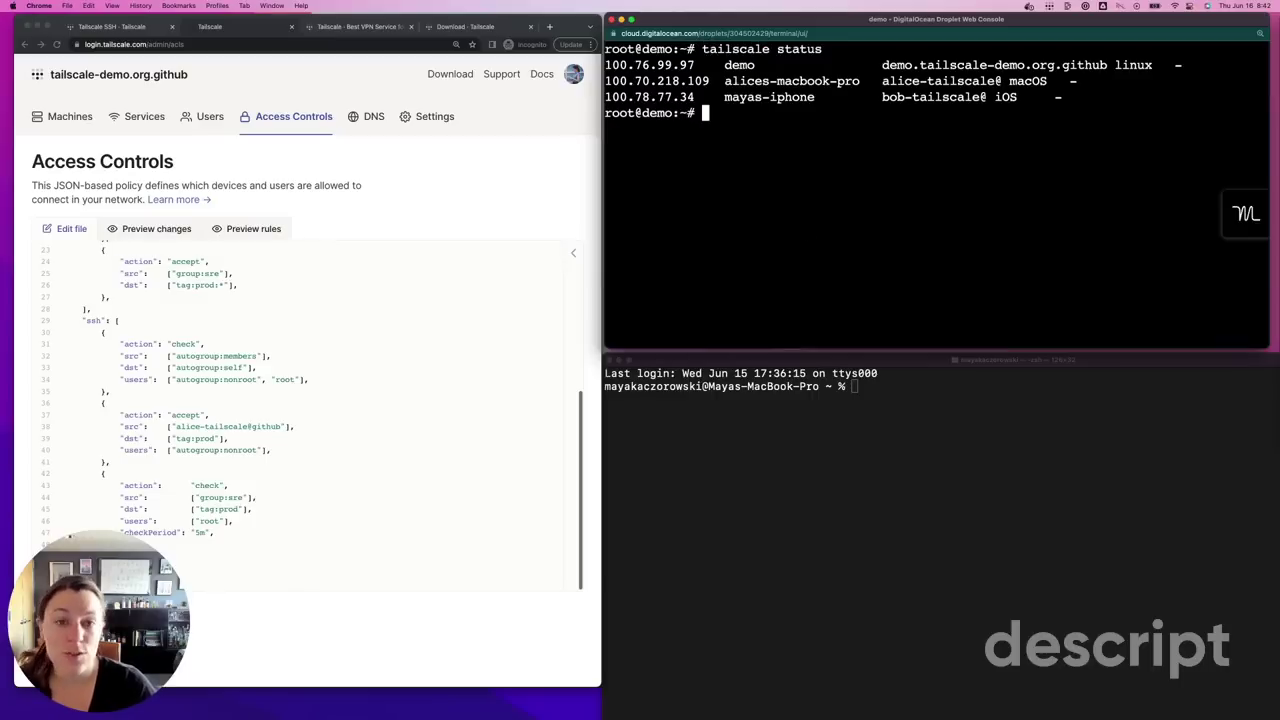
pyautogui.click(66, 116)
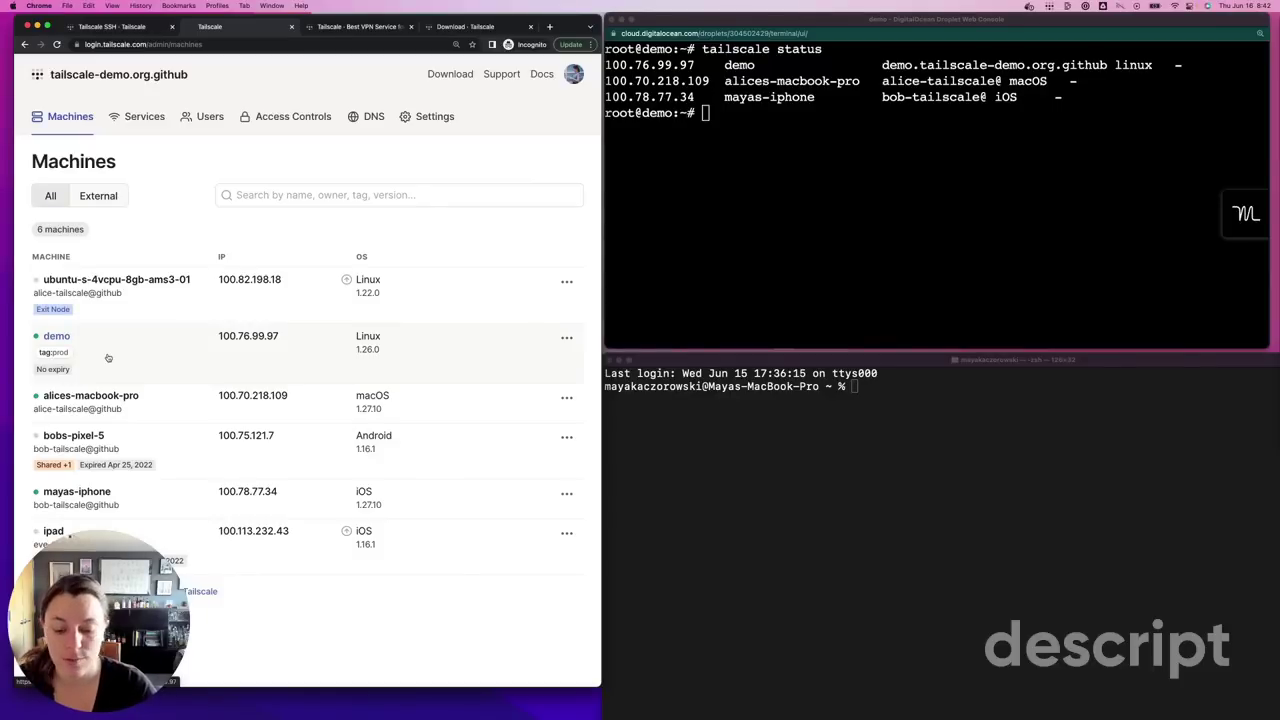
# Run tailscale up --ssh on the demo droplet to enable Tailscale SSH.
pyautogui.click(799, 200)
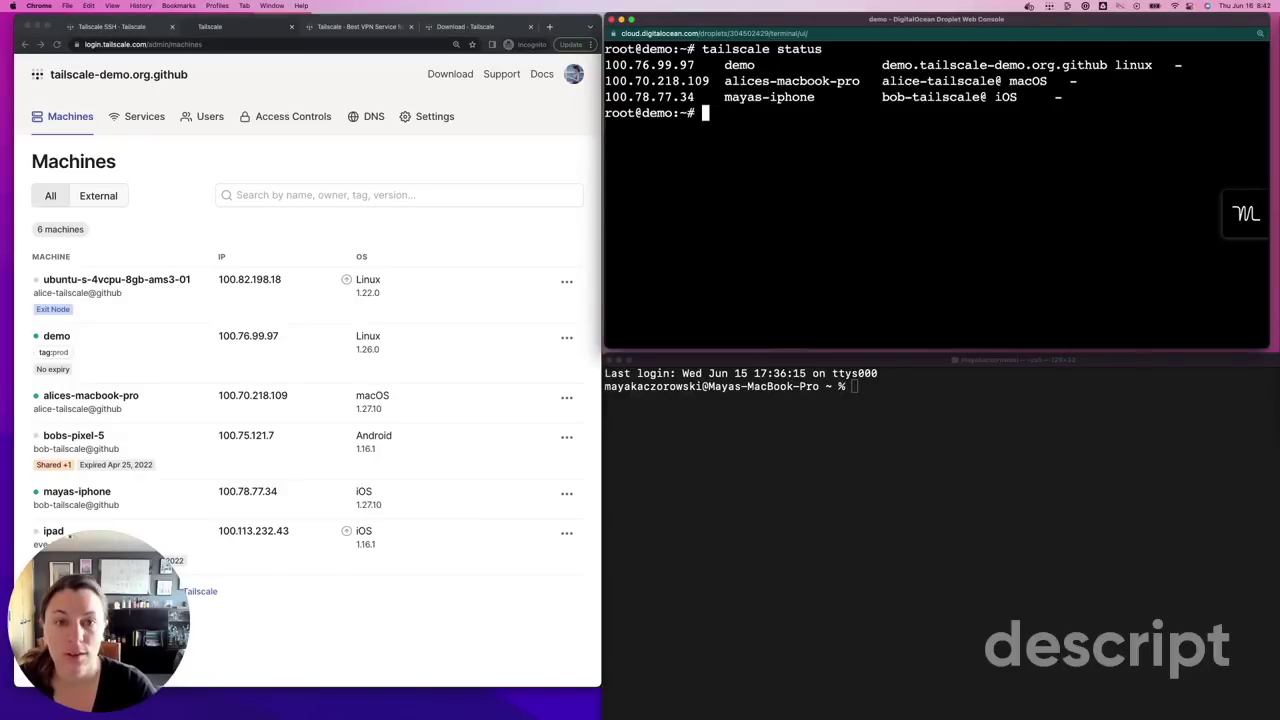
pyautogui.write('tailscale up --ssh')
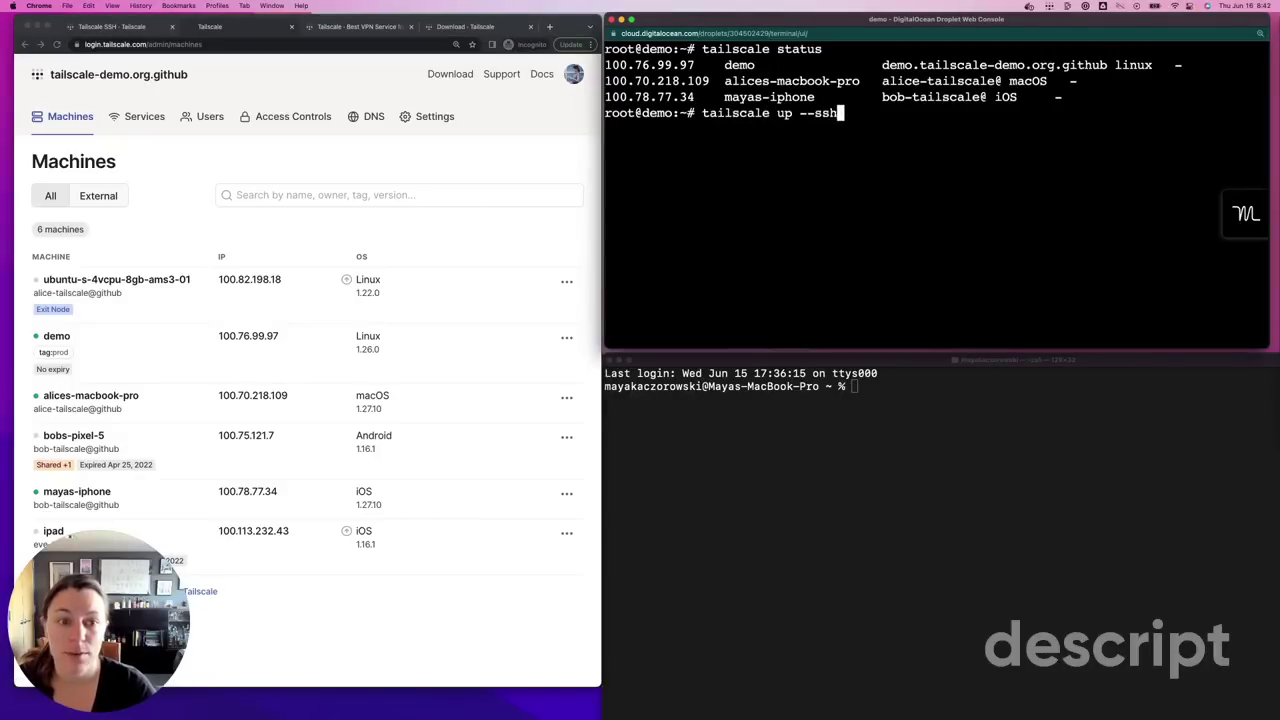
pyautogui.press('Return')
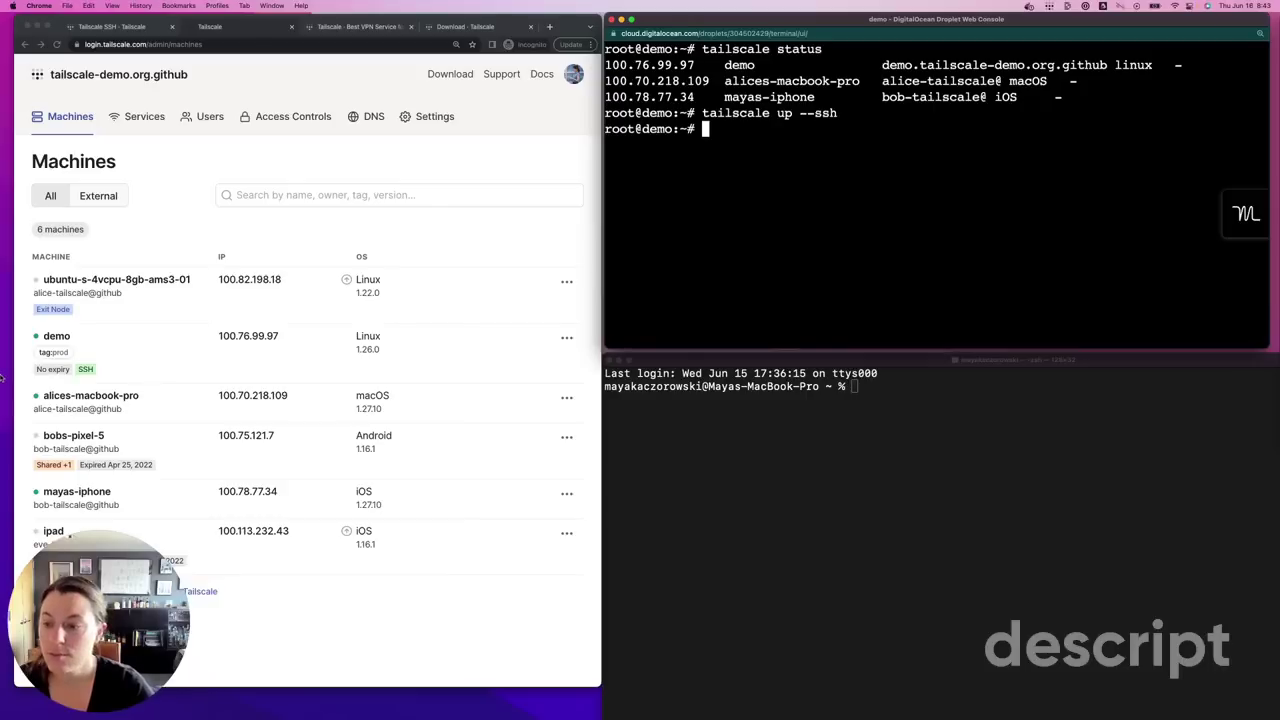
# Check demo's new SSH badge in Machines, then clear the Mac's Terminal.
pyautogui.click(129, 358)
pyautogui.moveTo(86, 371)
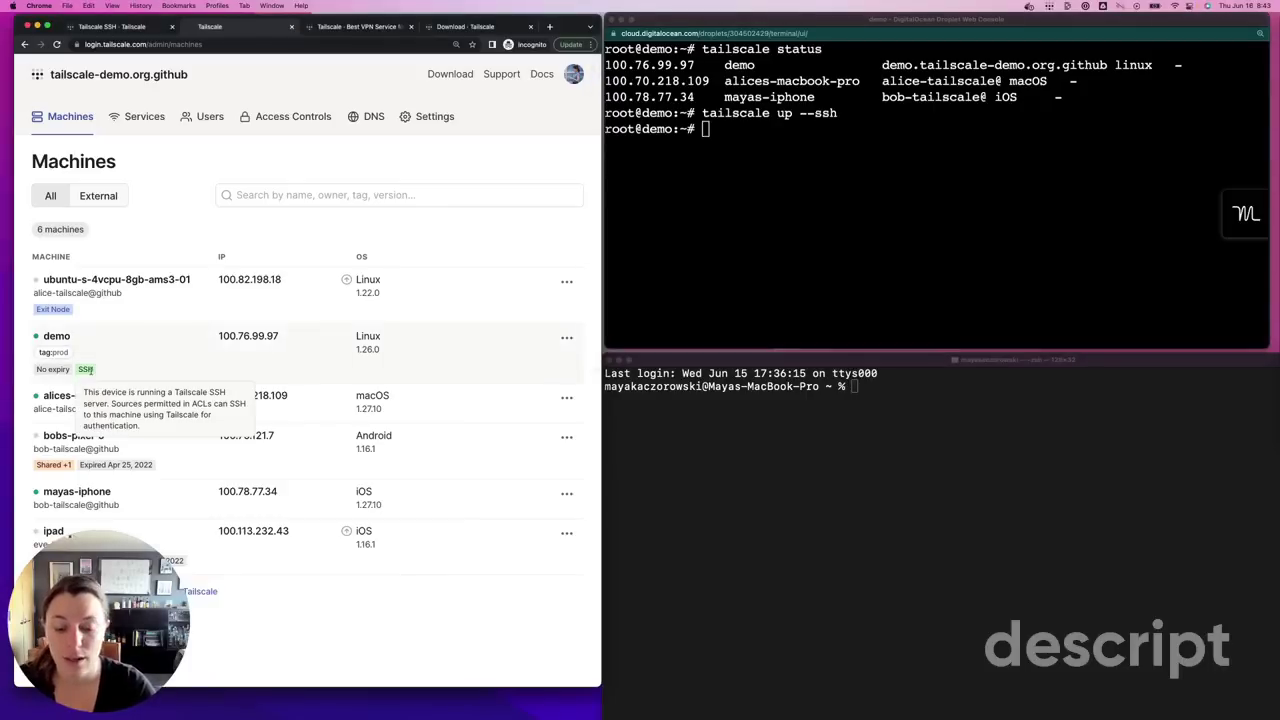
pyautogui.click(914, 430)
pyautogui.press('super+k')
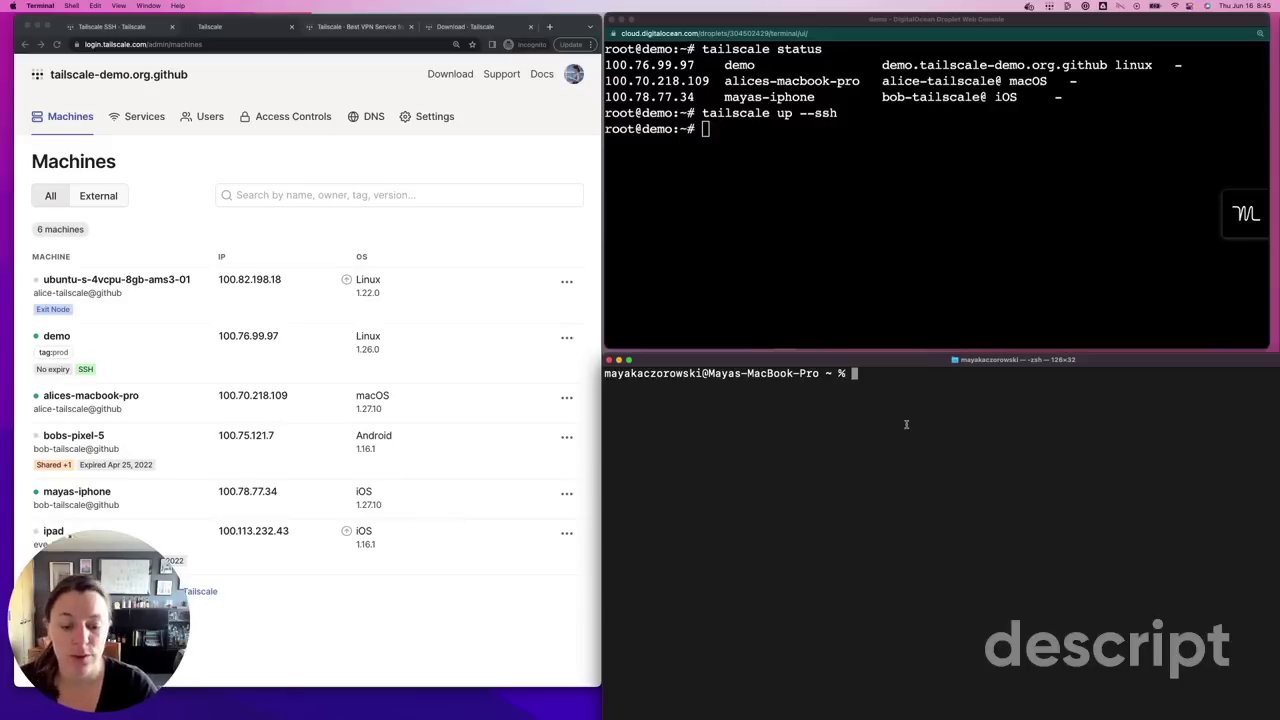
# List the tailnet peers with tailscale status, then ssh root@demo and accept its host key with yes.
pyautogui.write('tailscale')
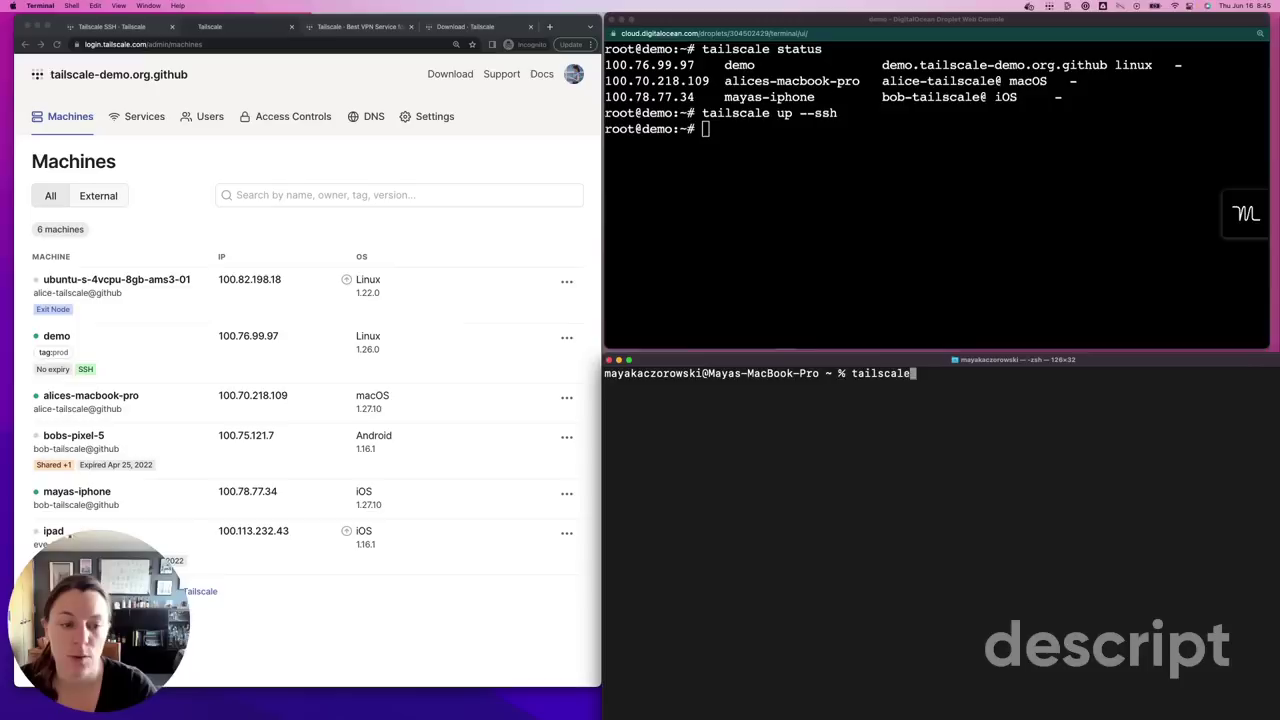
pyautogui.write(' status')
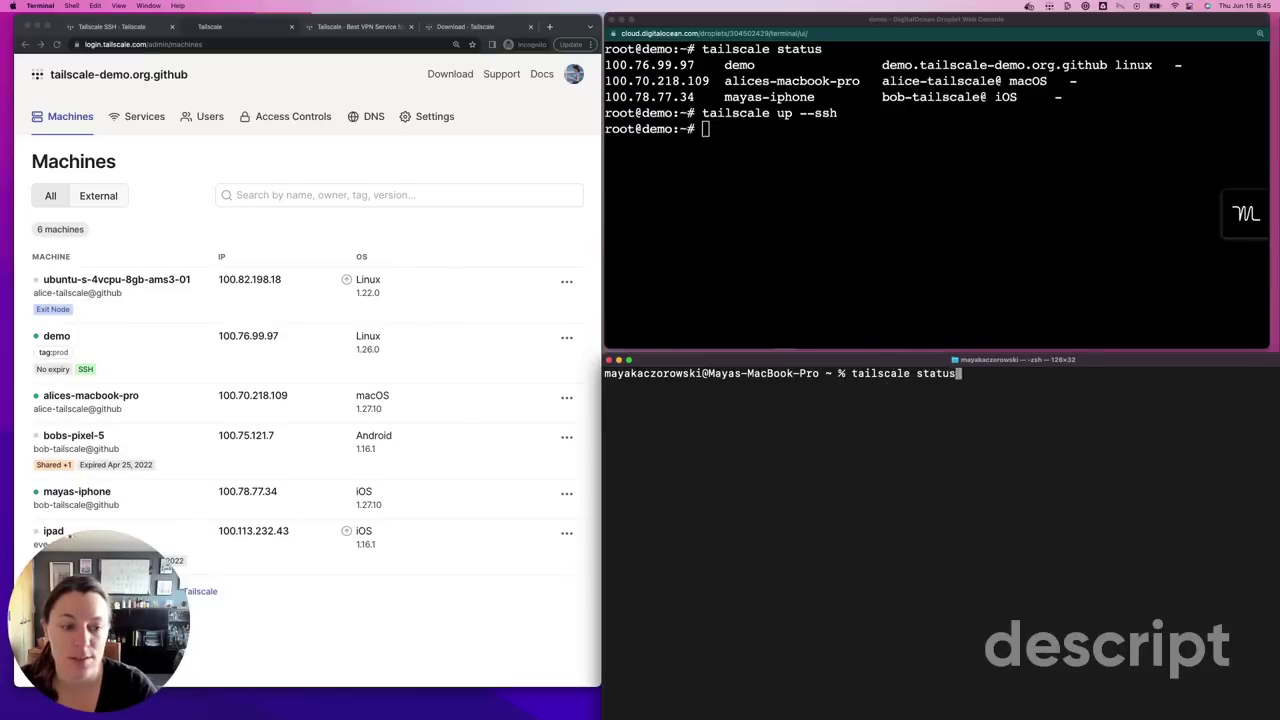
pyautogui.press('Return')
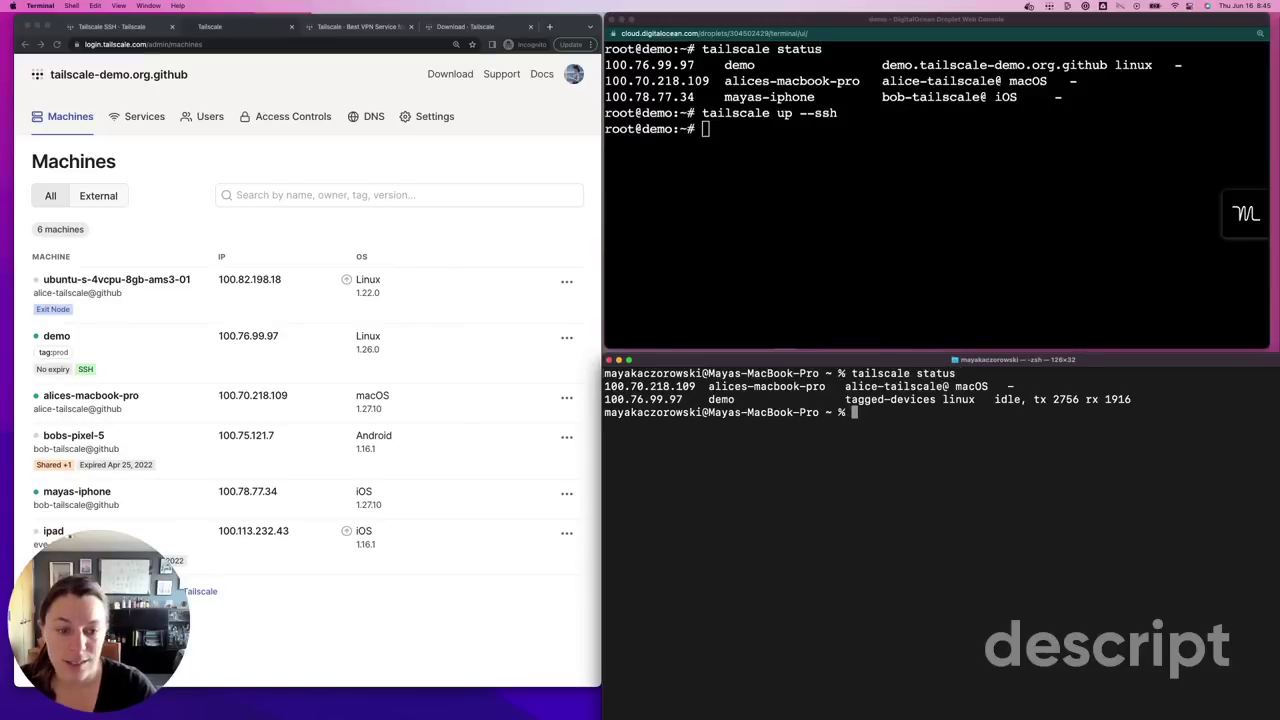
pyautogui.write('s')
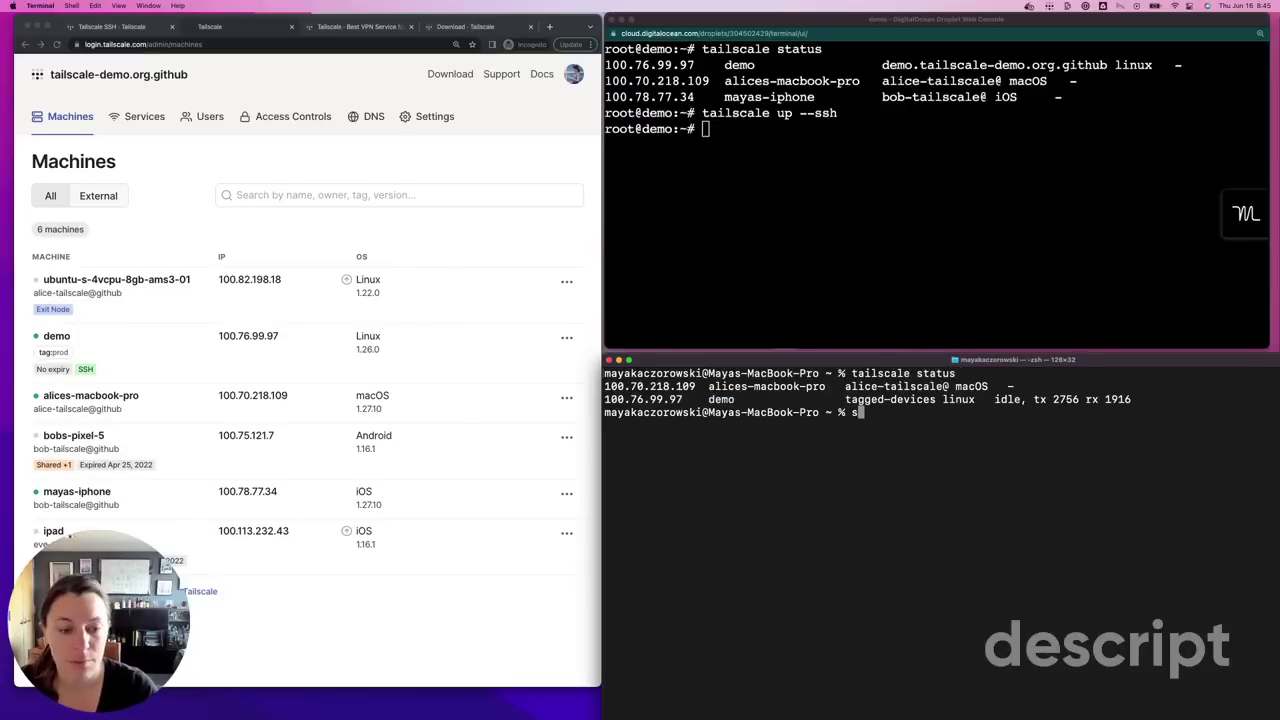
pyautogui.write('sh root@demo')
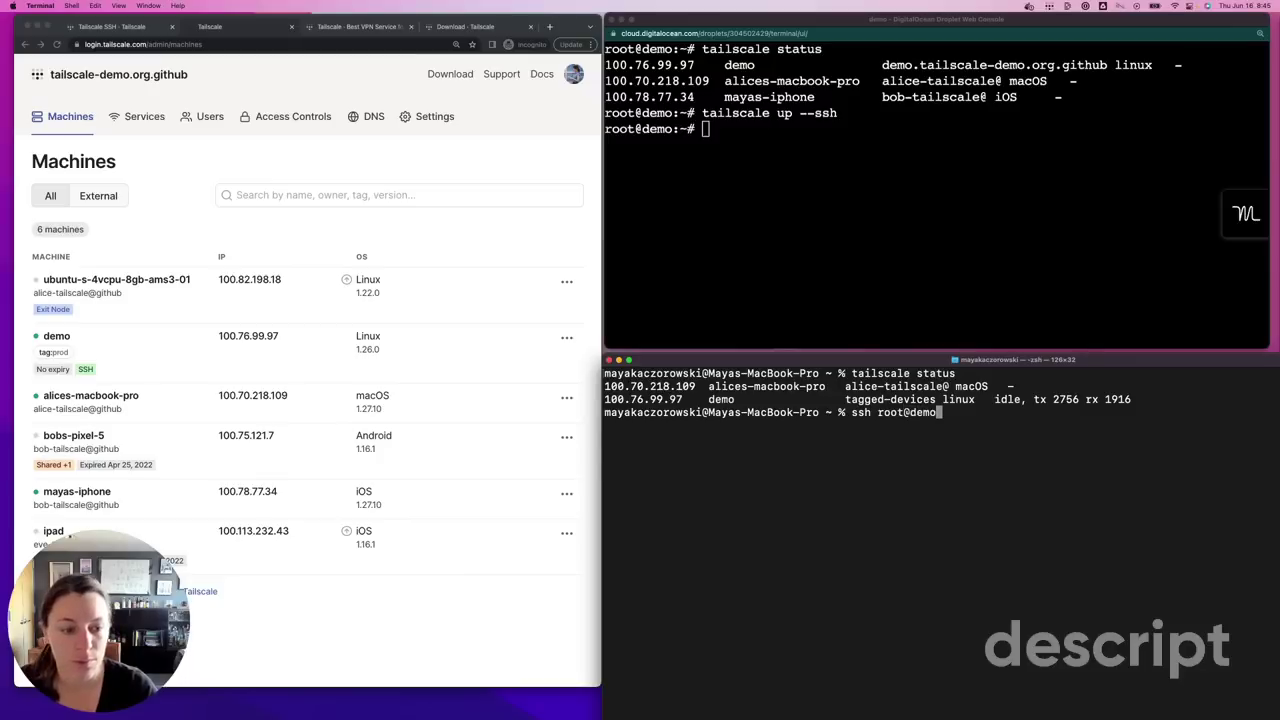
pyautogui.press('Return')
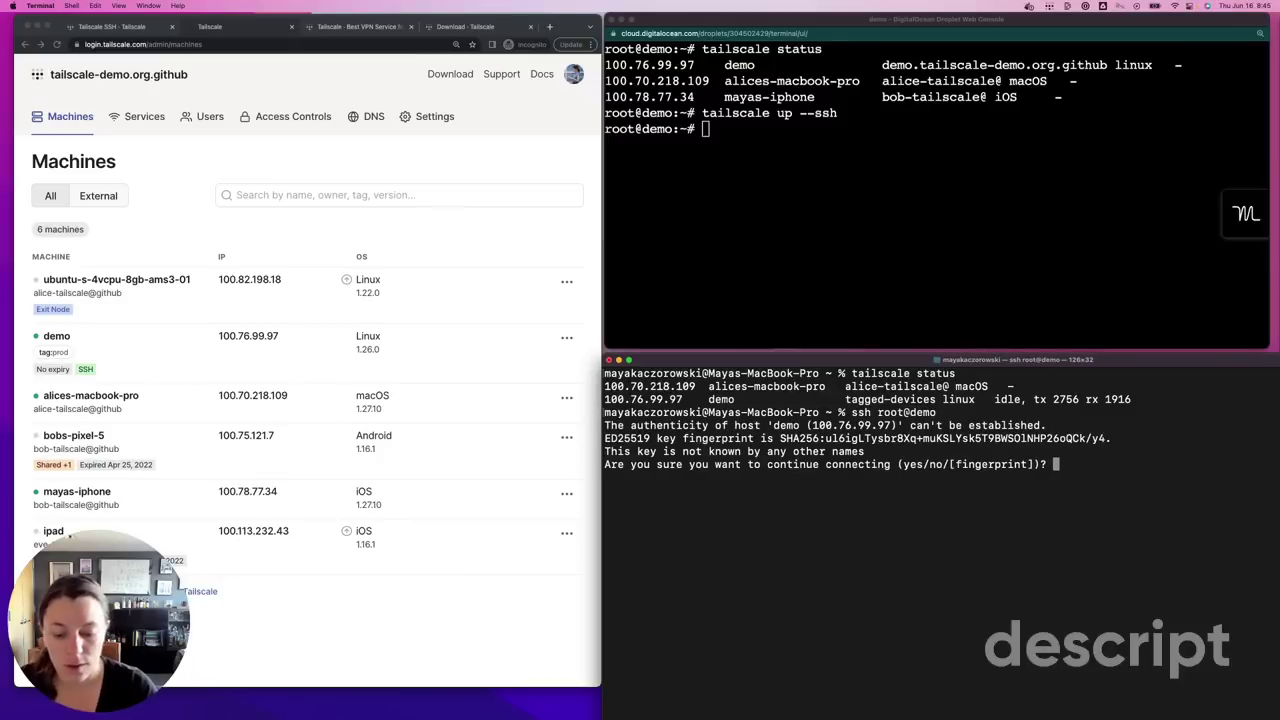
pyautogui.write('yes')
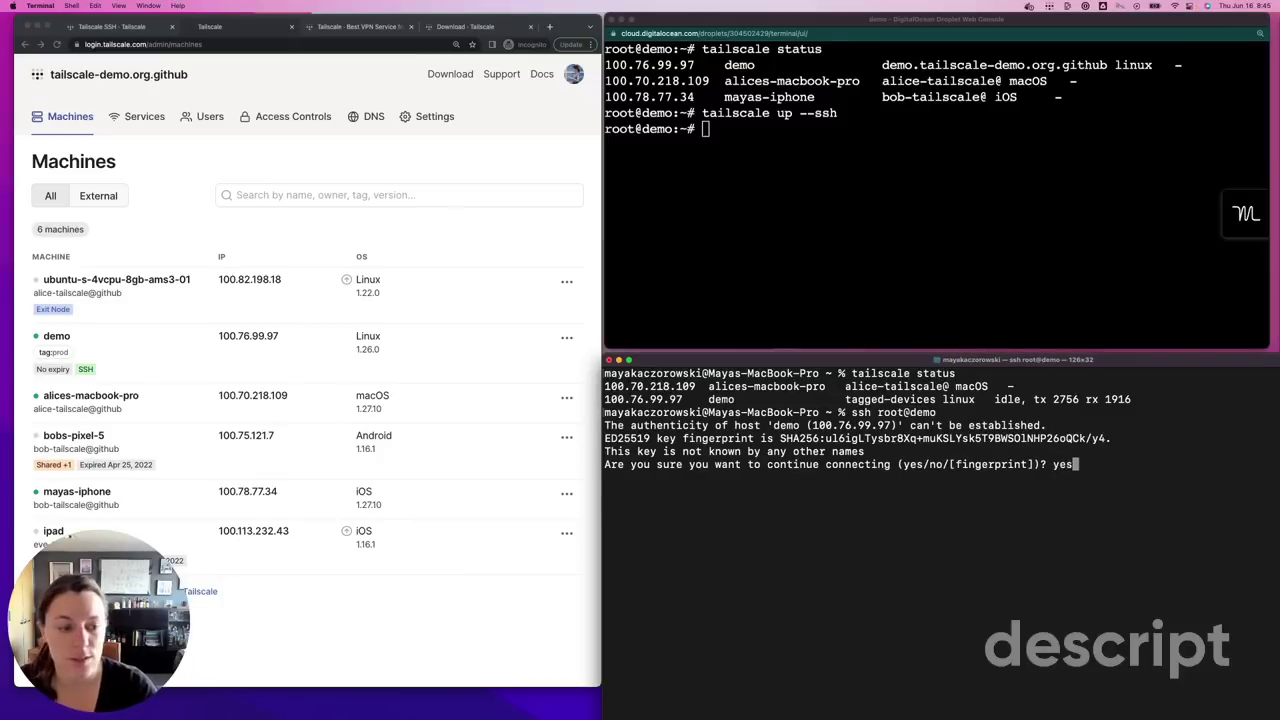
pyautogui.press('Return')
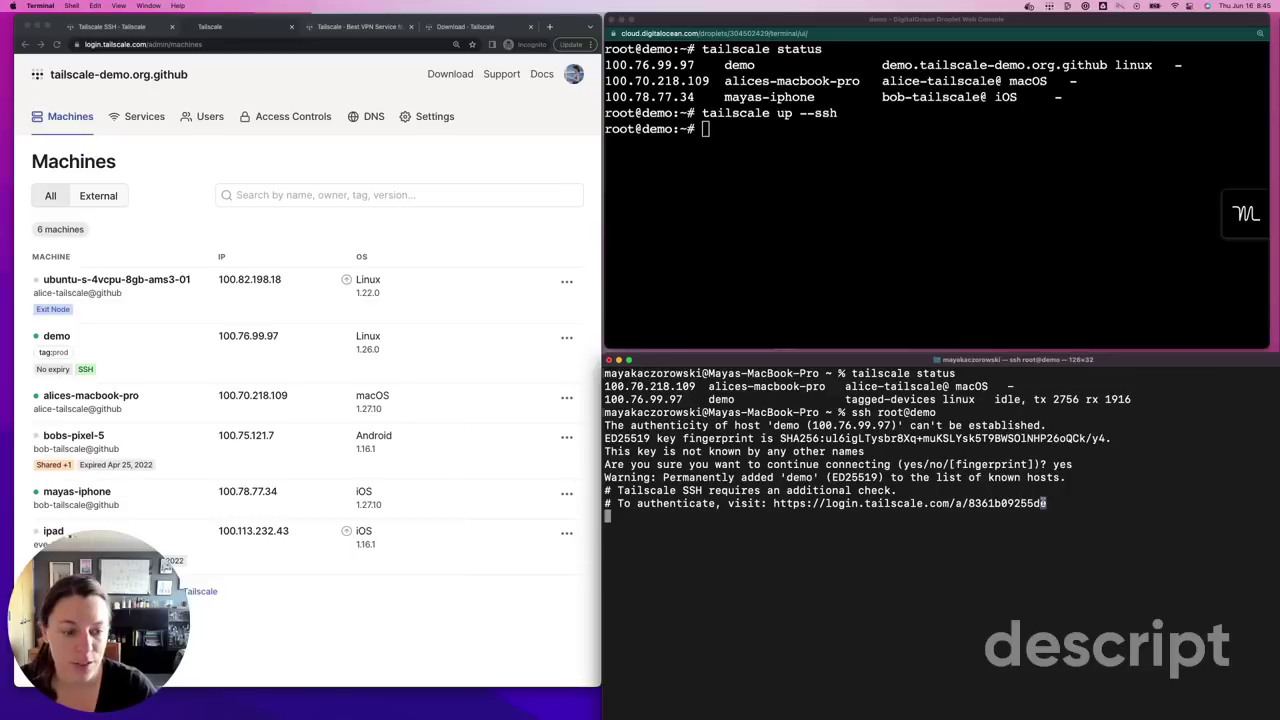
# Copy the Tailscale authentication URL from Terminal and load it in a new Chrome tab.
pyautogui.moveTo(1046, 503); pyautogui.dragTo(772, 503)
pyautogui.press('super+c')
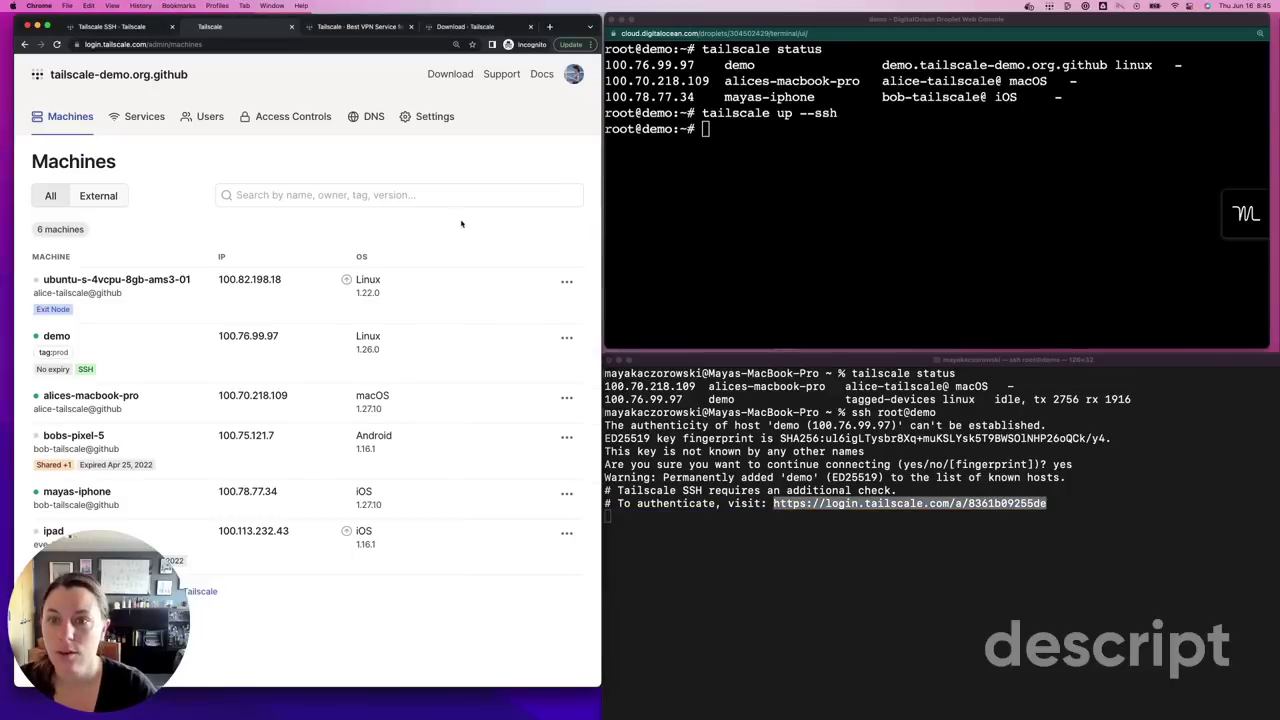
pyautogui.press('super+t')
pyautogui.press('super+v')
pyautogui.press('Return')
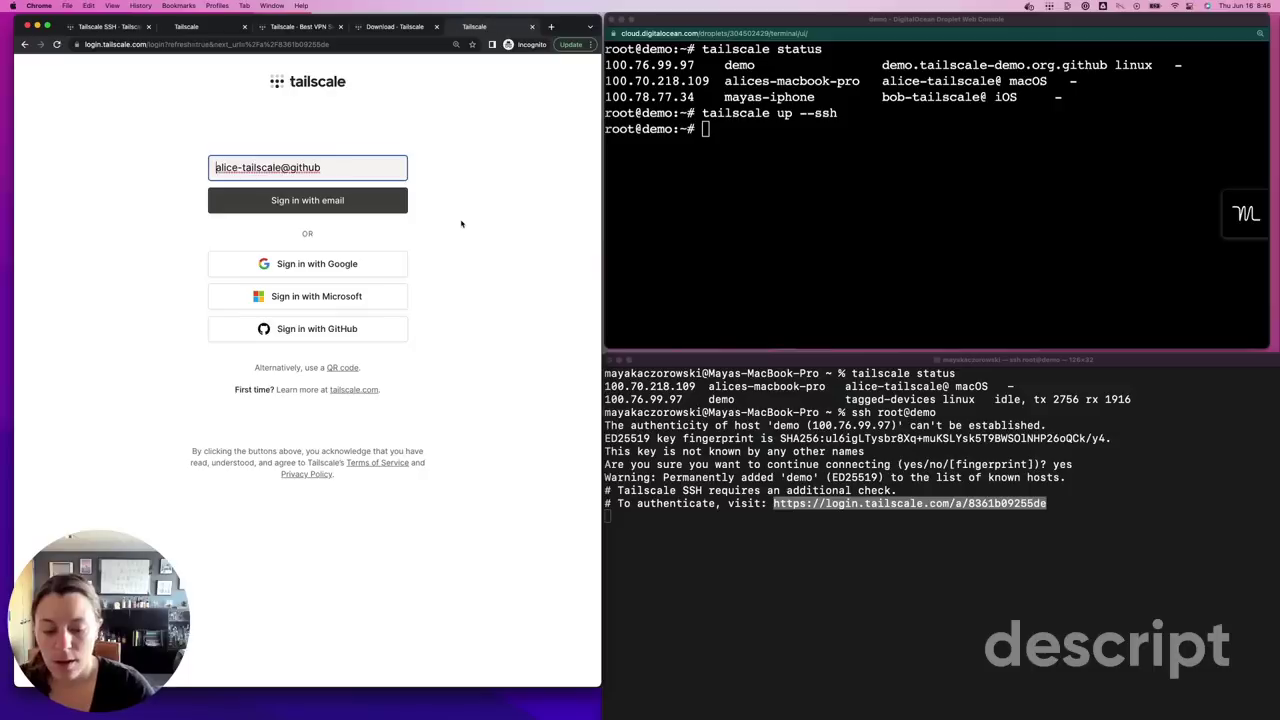
# Sign in with GitHub, authorize the tailscale-demo network, and confirm whoami returns root.
pyautogui.press('super+Tab')
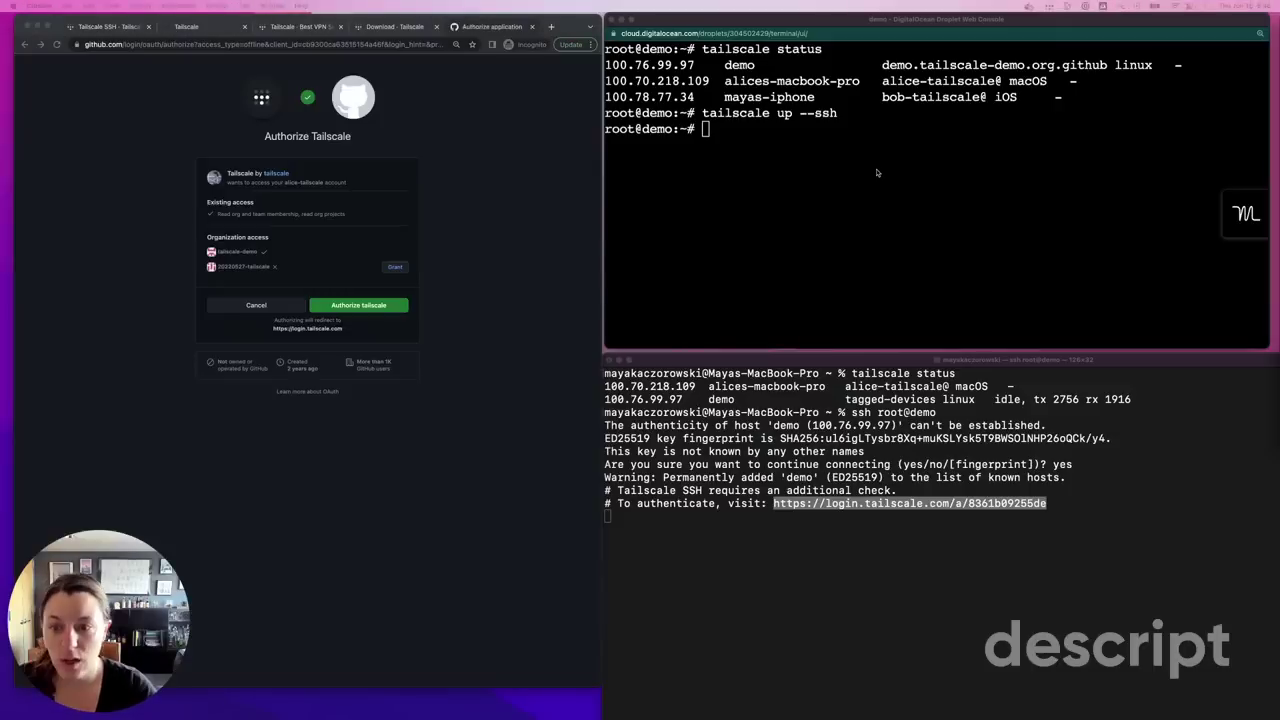
pyautogui.click(359, 306)
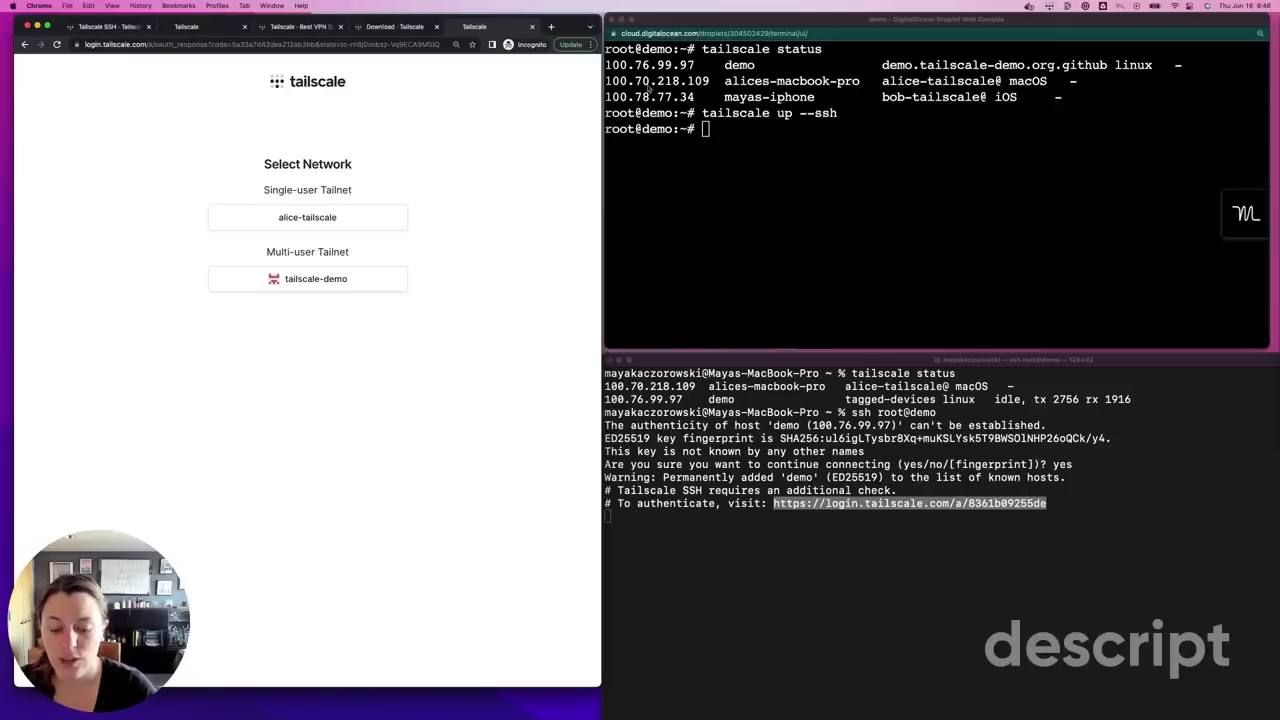
pyautogui.click(301, 284)
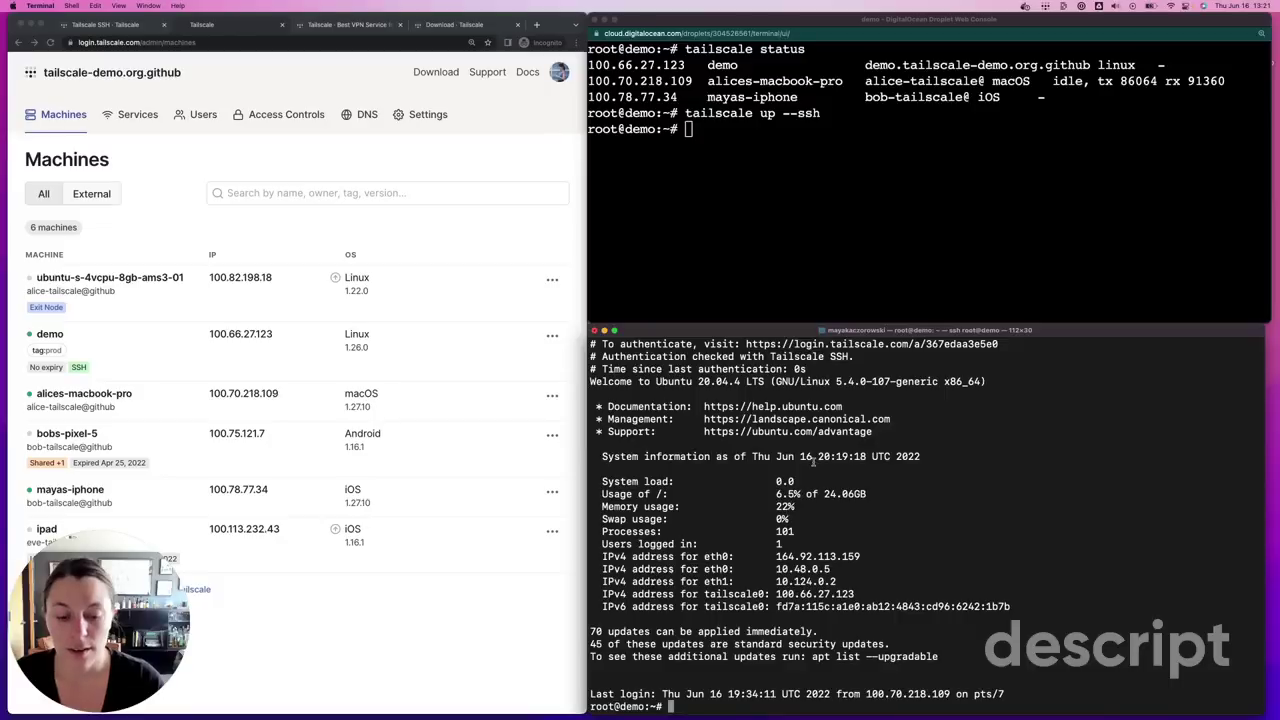
pyautogui.write('whoami')
pyautogui.press('Return')
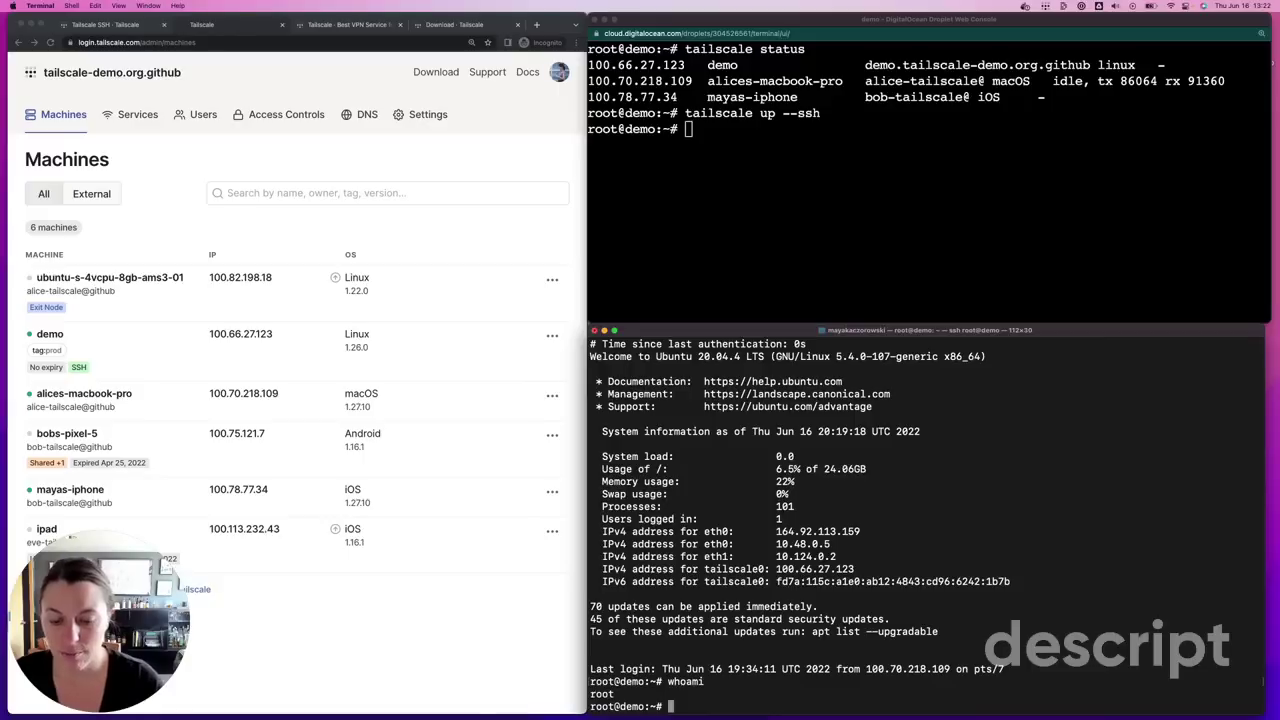
# Exit the demo session and clear the Terminal.
pyautogui.write('exit')
pyautogui.press('Return')
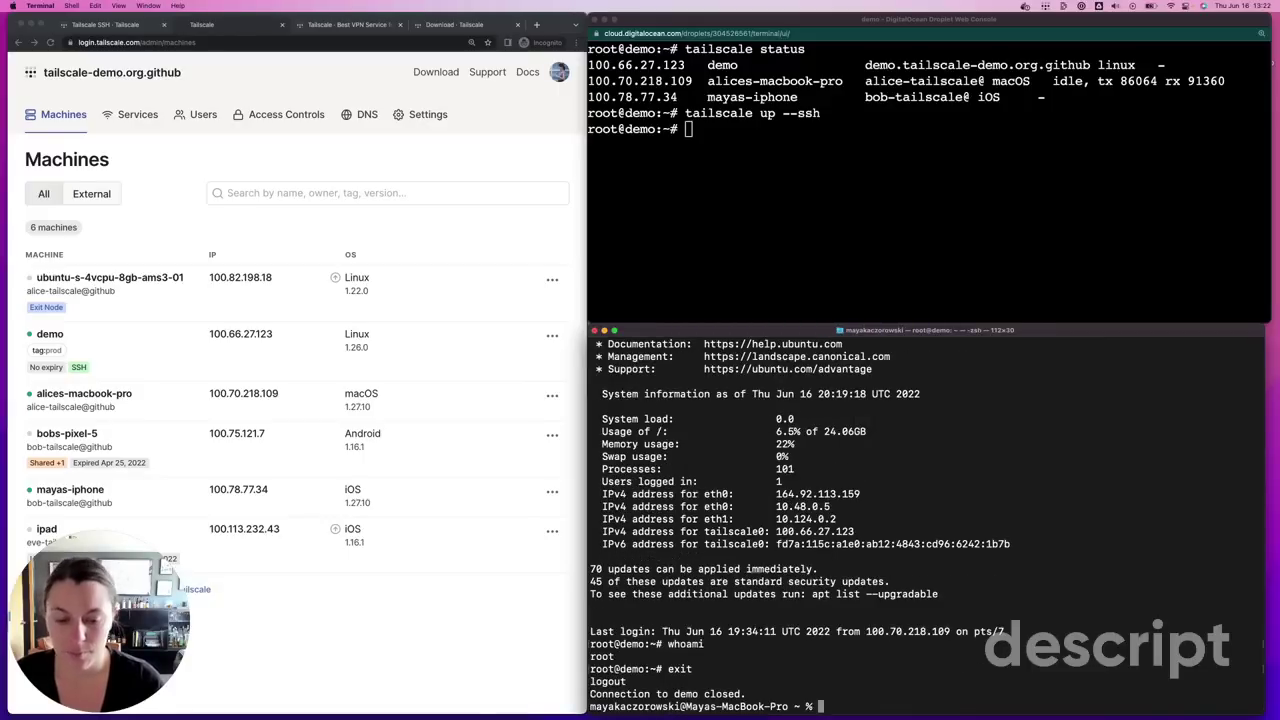
pyautogui.press('super+k')
# Reconnect with ssh -v root@demo and highlight the 'Authentication succeeded (none).' line.
pyautogui.write('ssh -v root')
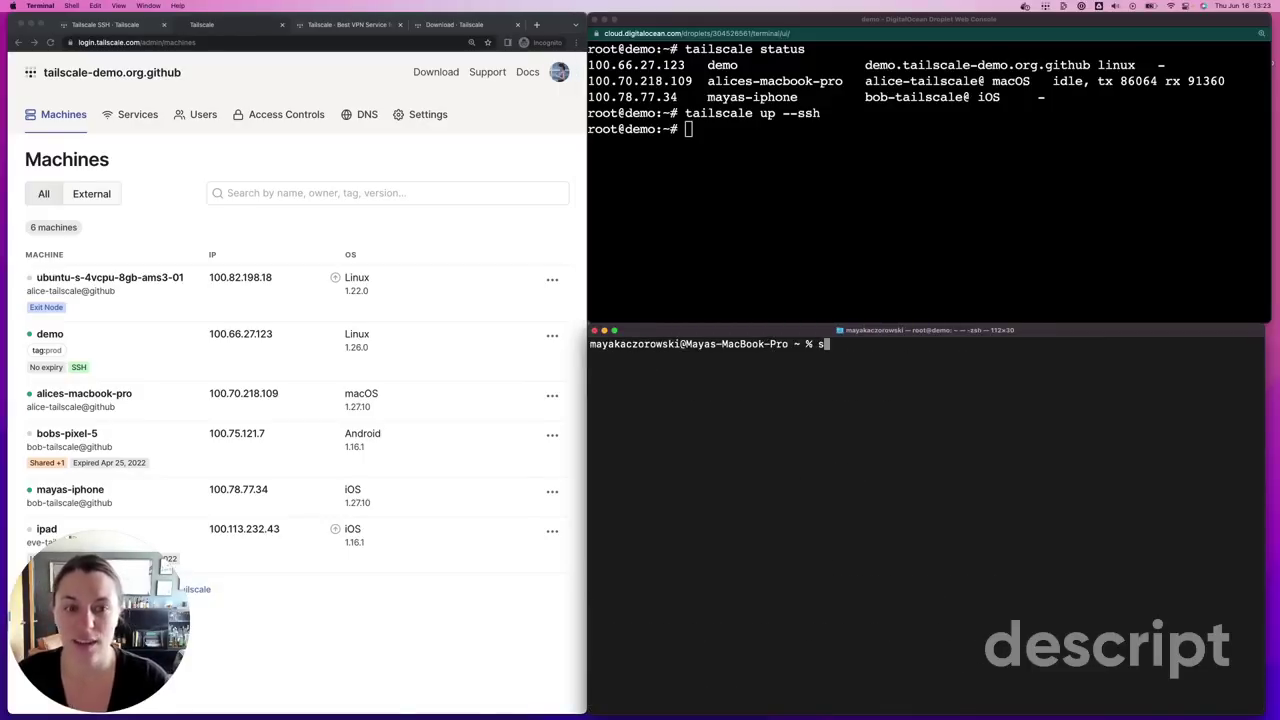
pyautogui.write('@demo')
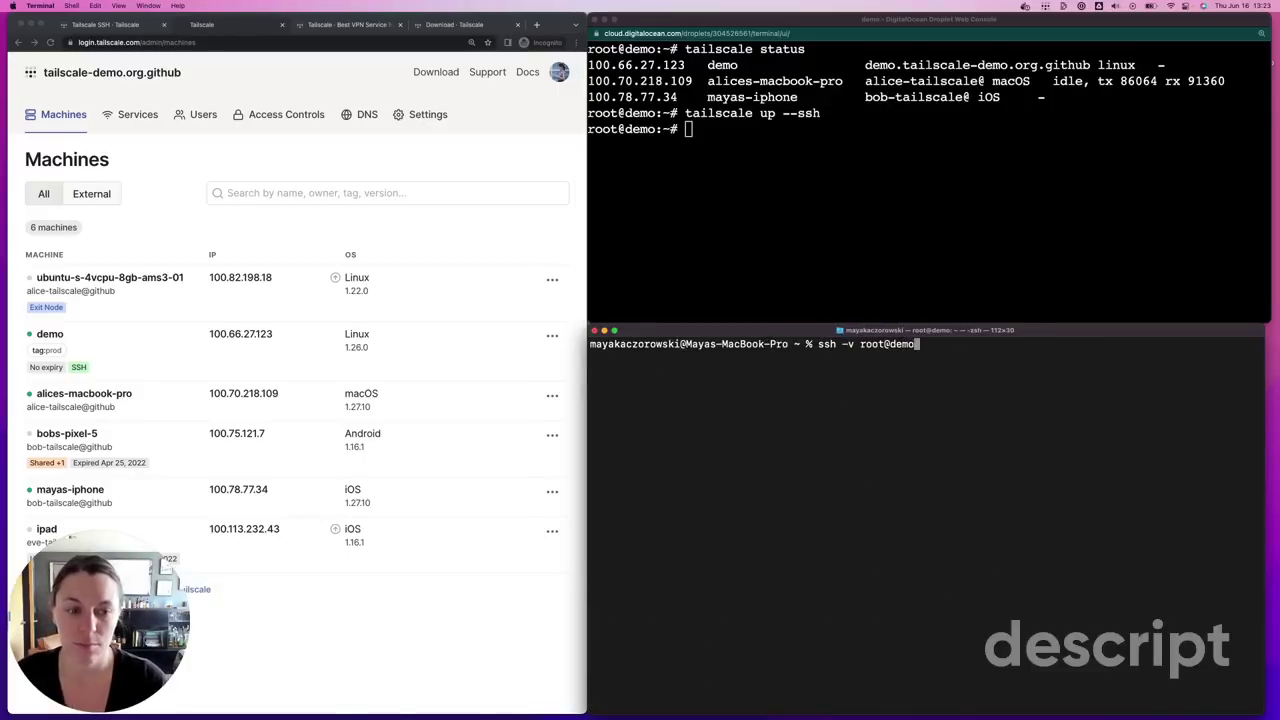
pyautogui.press('Return')
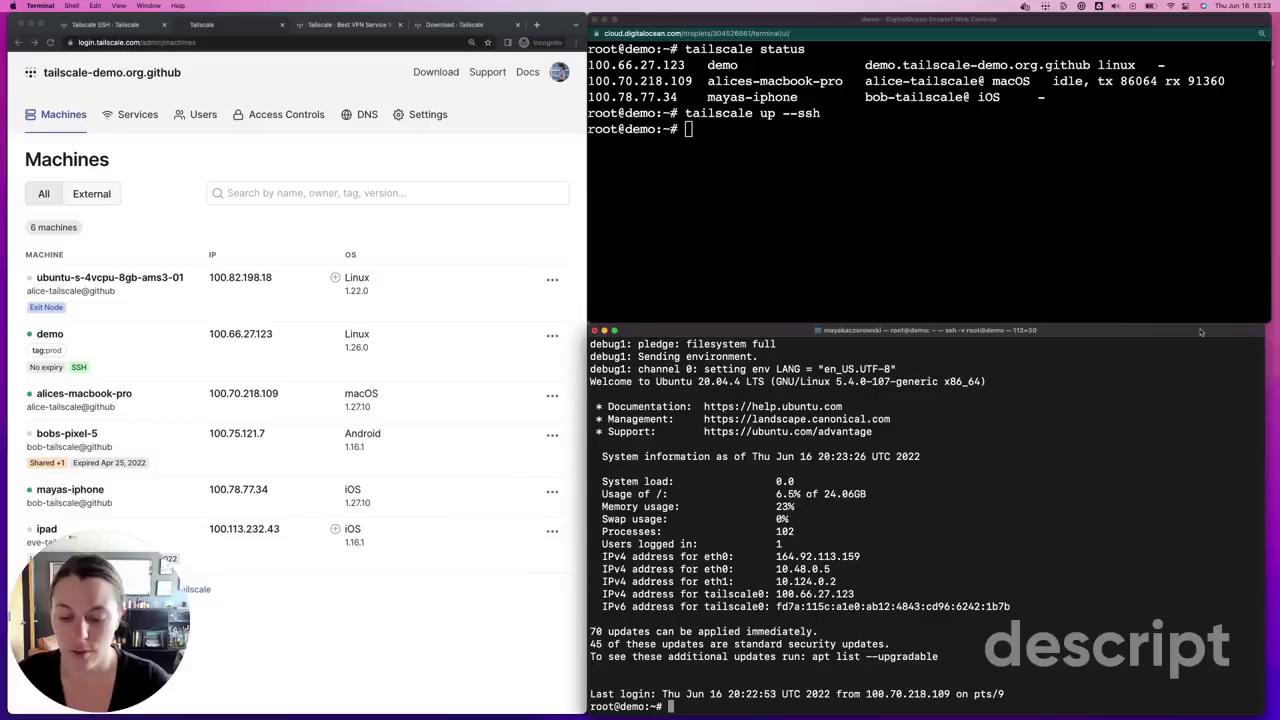
pyautogui.scroll(5, 865, 468)
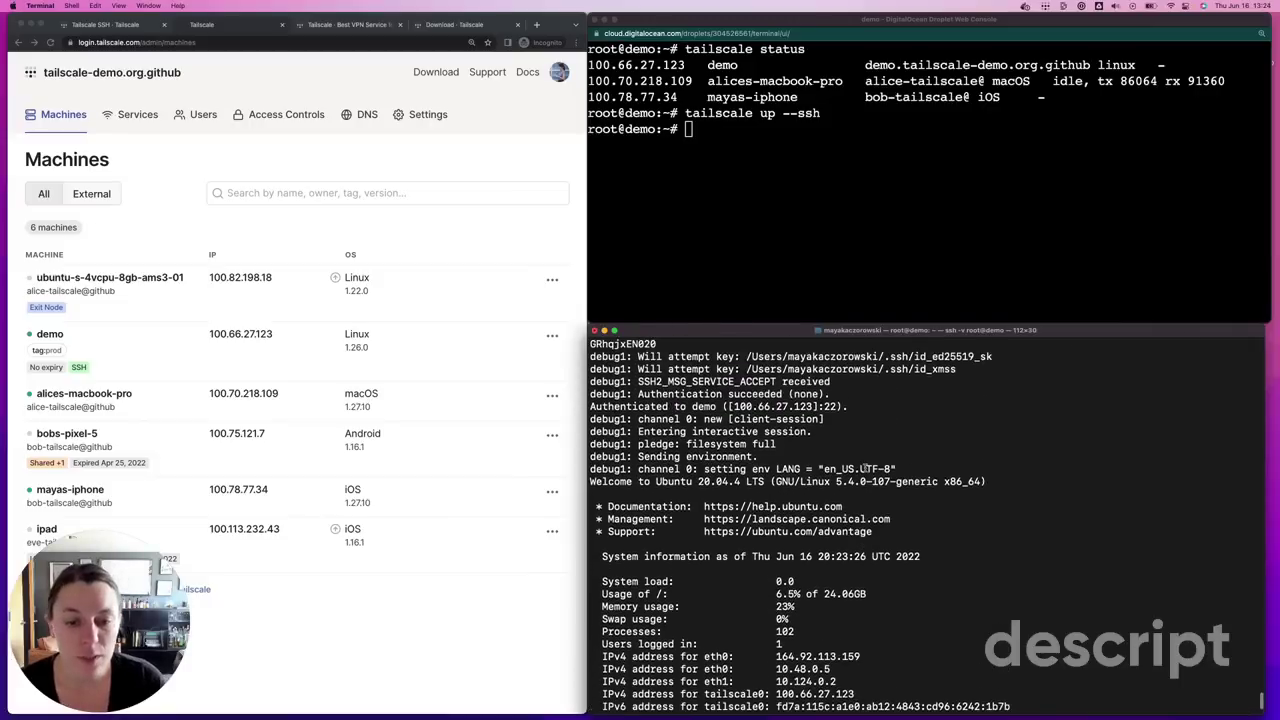
pyautogui.moveTo(831, 394); pyautogui.dragTo(636, 394)
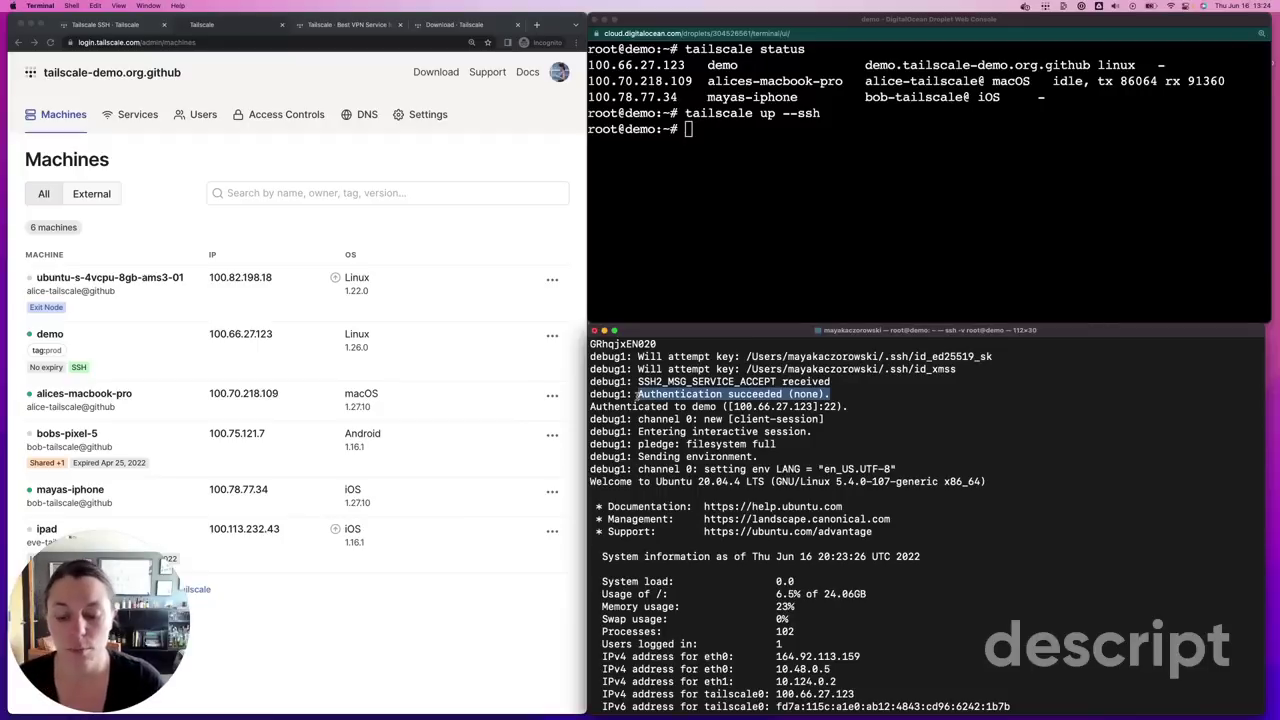
pyautogui.click(920, 418)
pyautogui.scroll(-3, 893, 490)
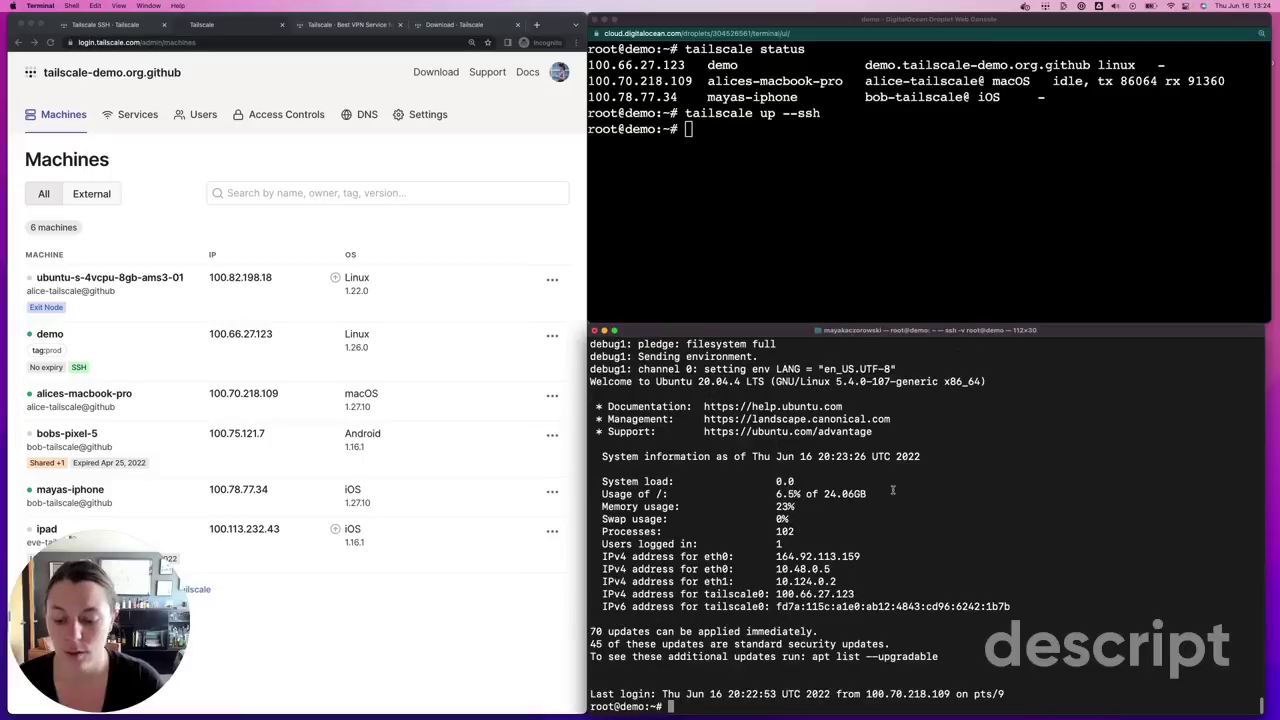
pyautogui.click(84, 24)
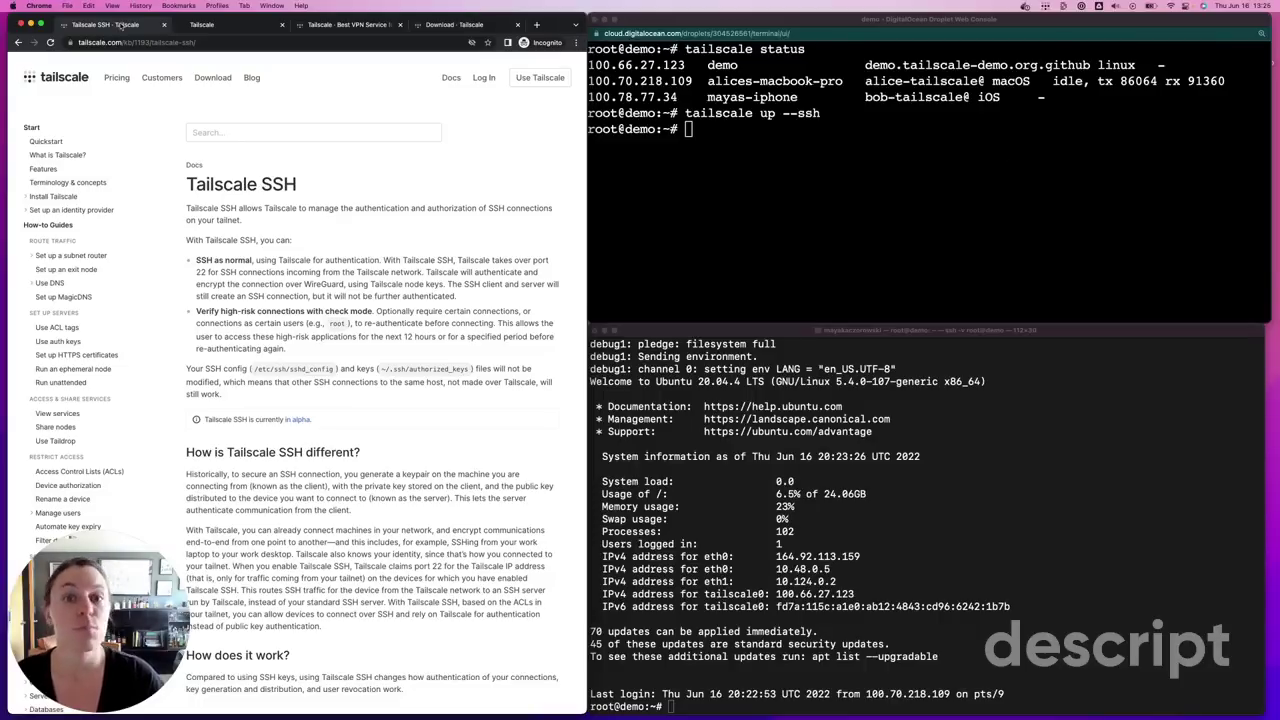
# Switch Chrome to the 'Tailscale: Best VPN Service' home page.
pyautogui.click(331, 27)
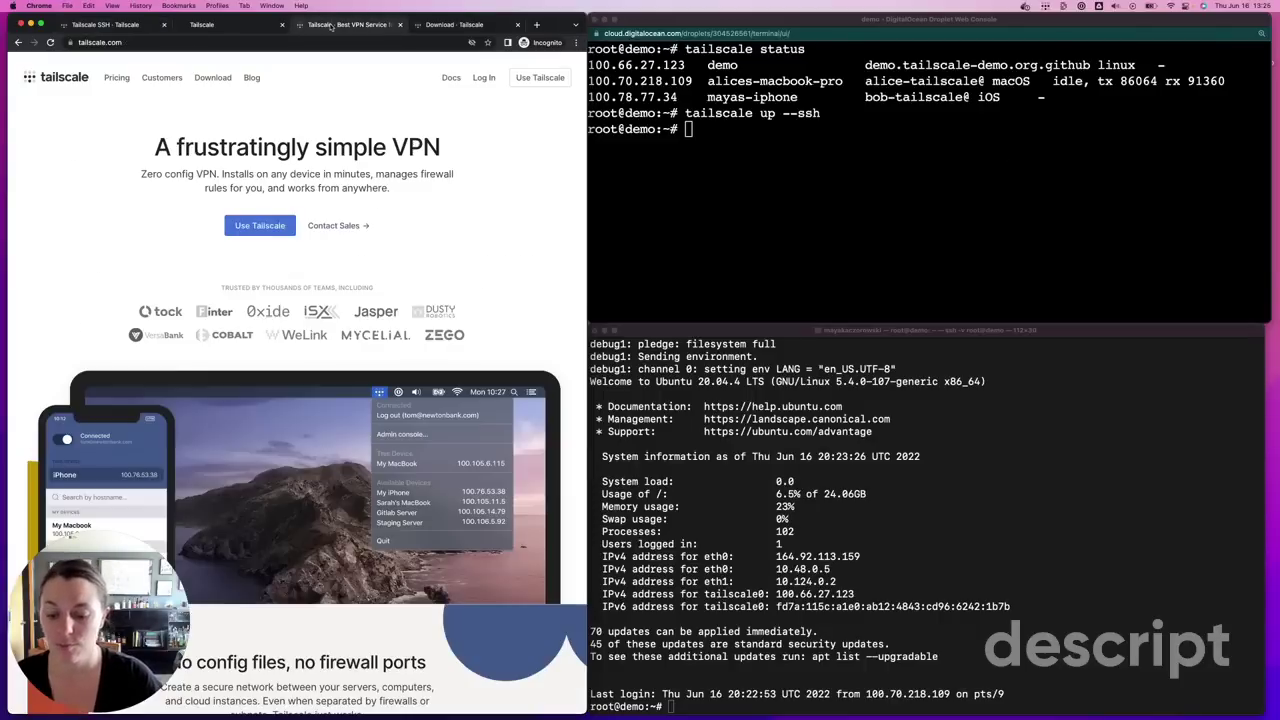